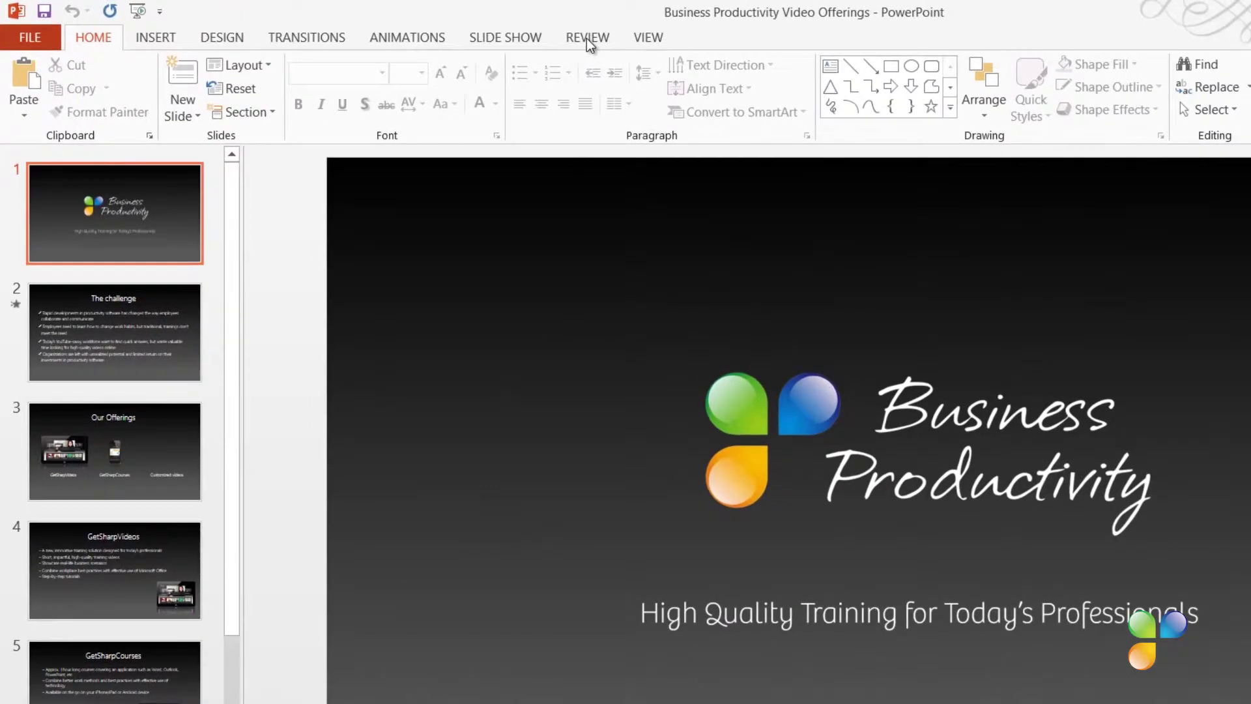
- Add a title-slide comment: 'Should we use the normal white theme instead?'
click(520, 33)
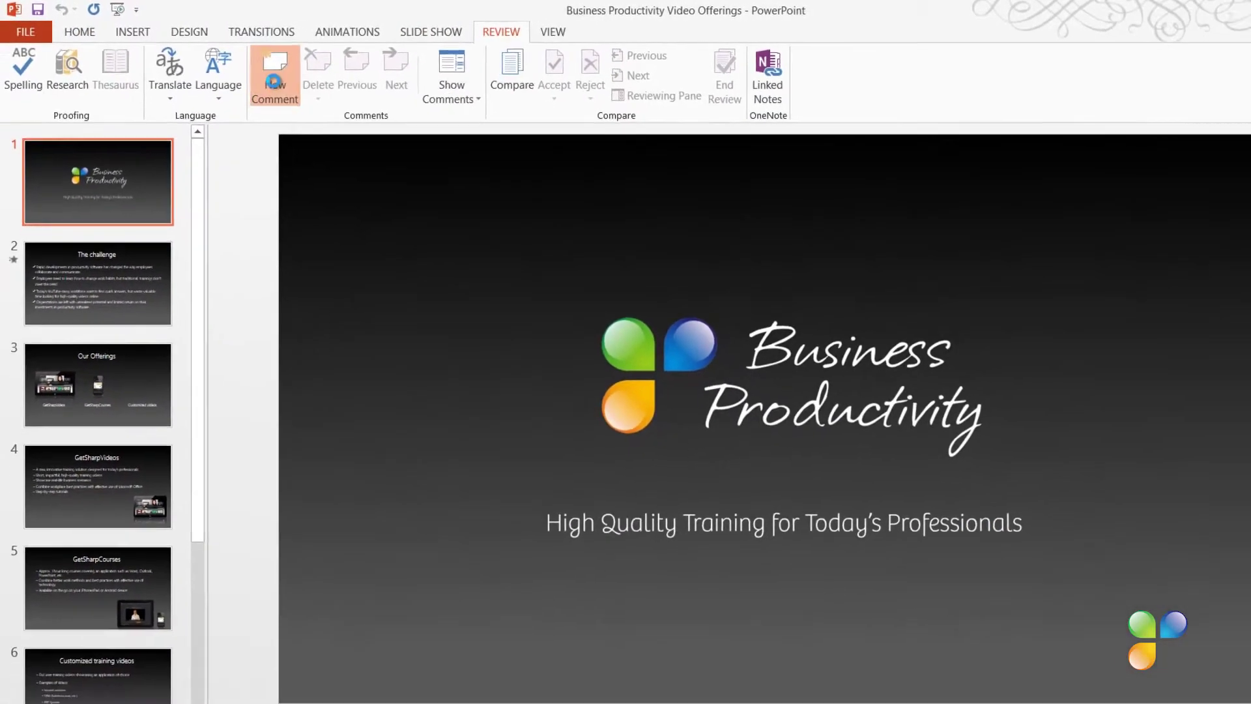
click(318, 83)
text(Should we use the)
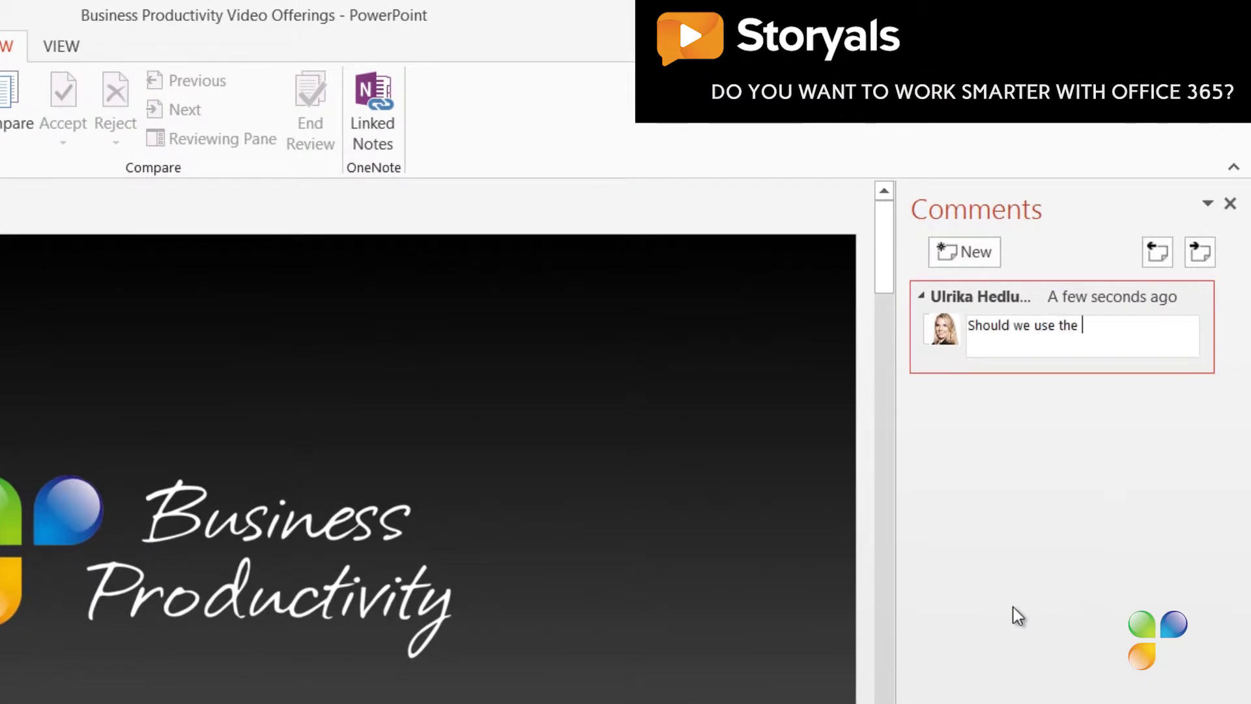
text(normal white theme instead?)
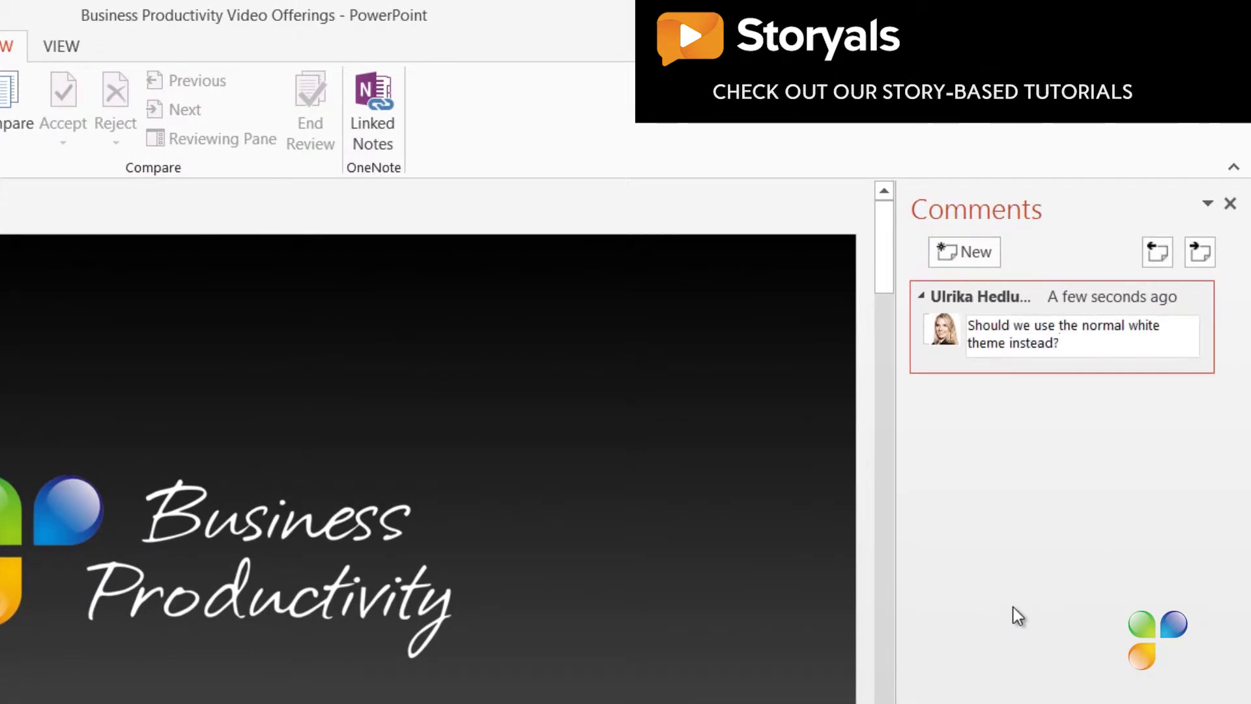
click(1013, 607)
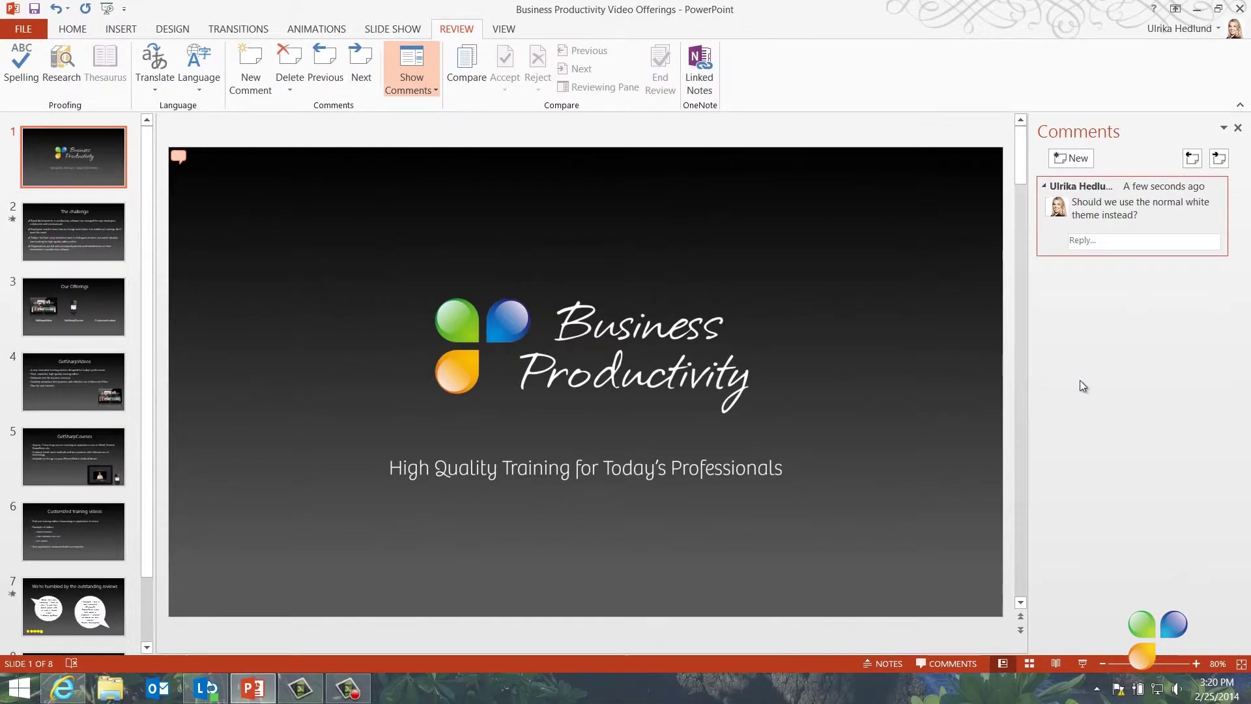
- On Our Offerings, comment asking Sarah for a customized videos image, placed beside Customized videos
click(76, 296)
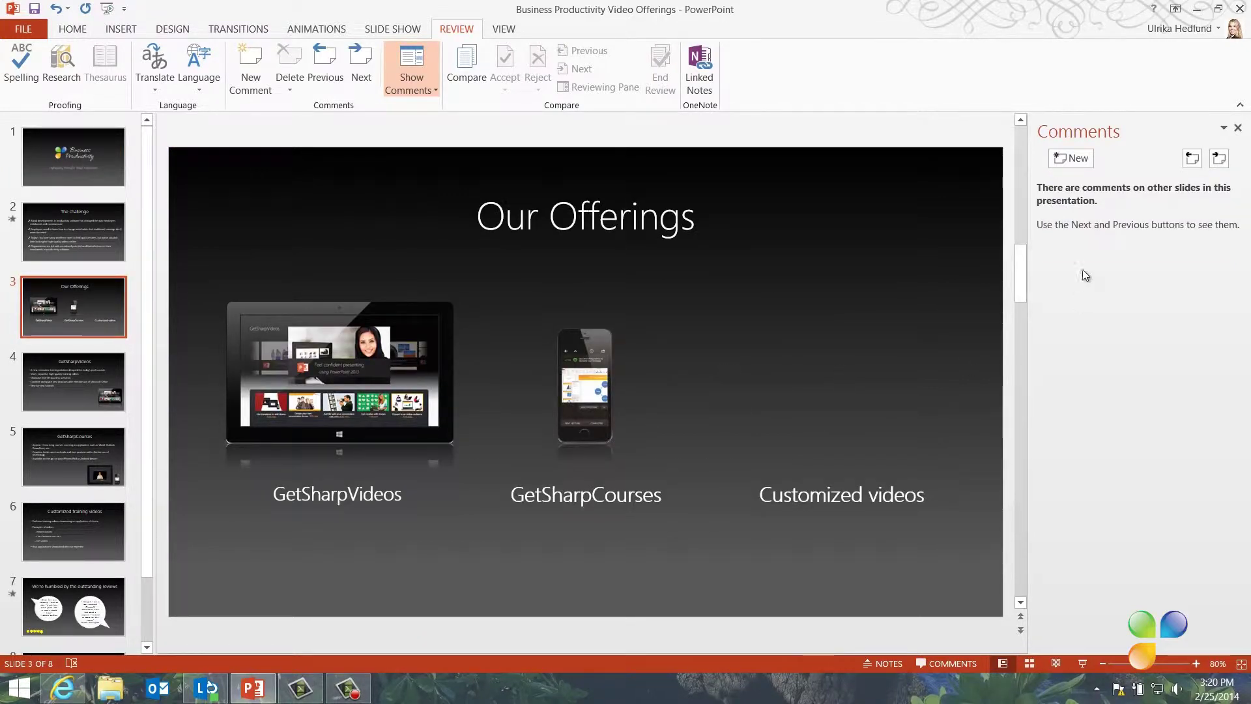
click(1071, 158)
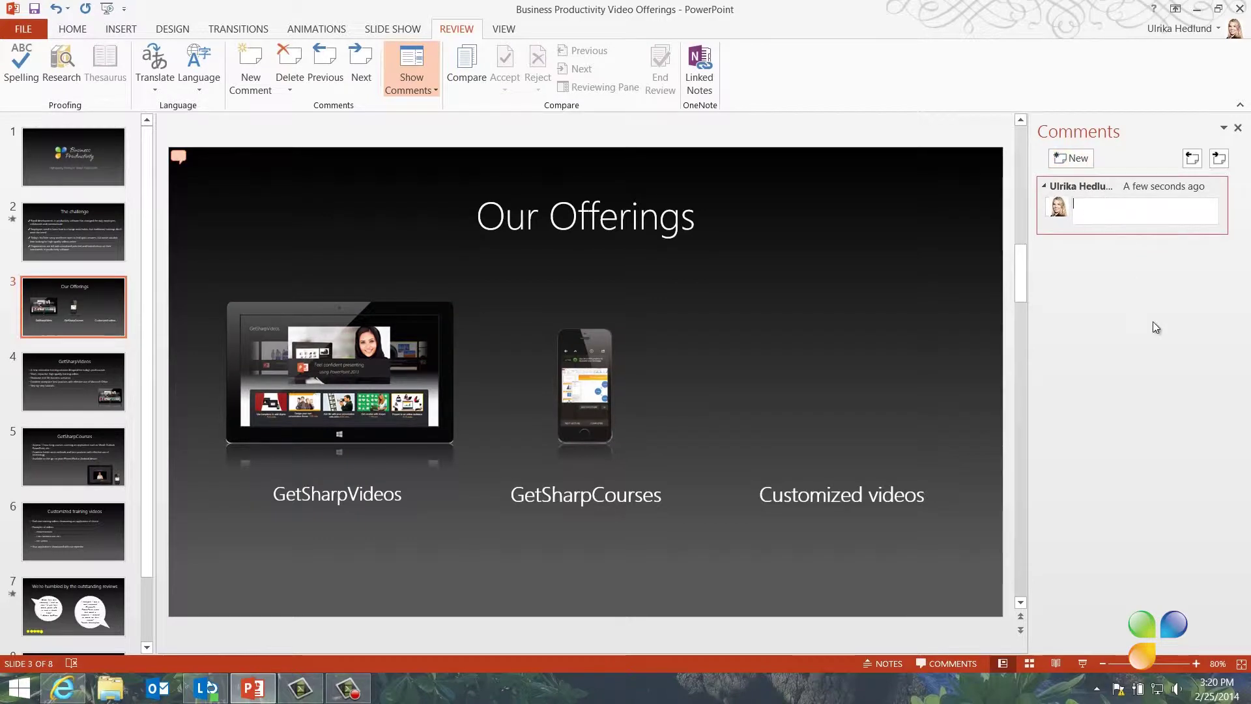
text(Sarah - can you add )
text(an image for the customized videos)
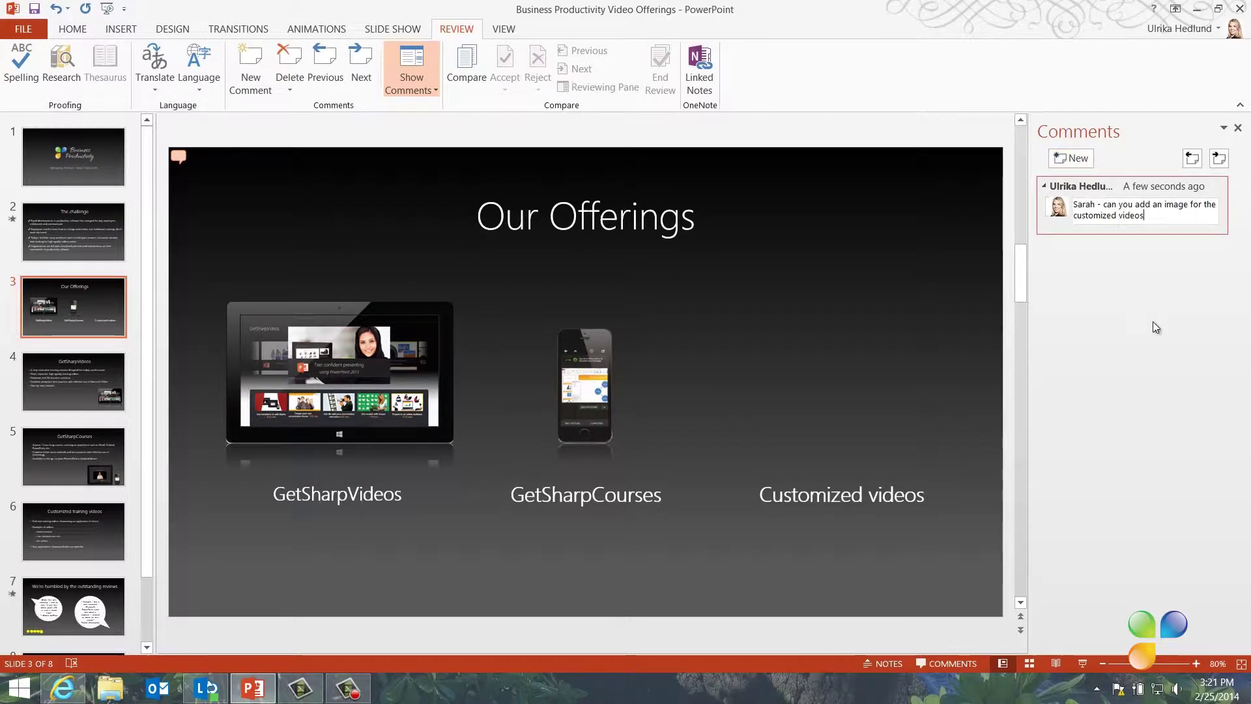
text( please?)
click(1152, 322)
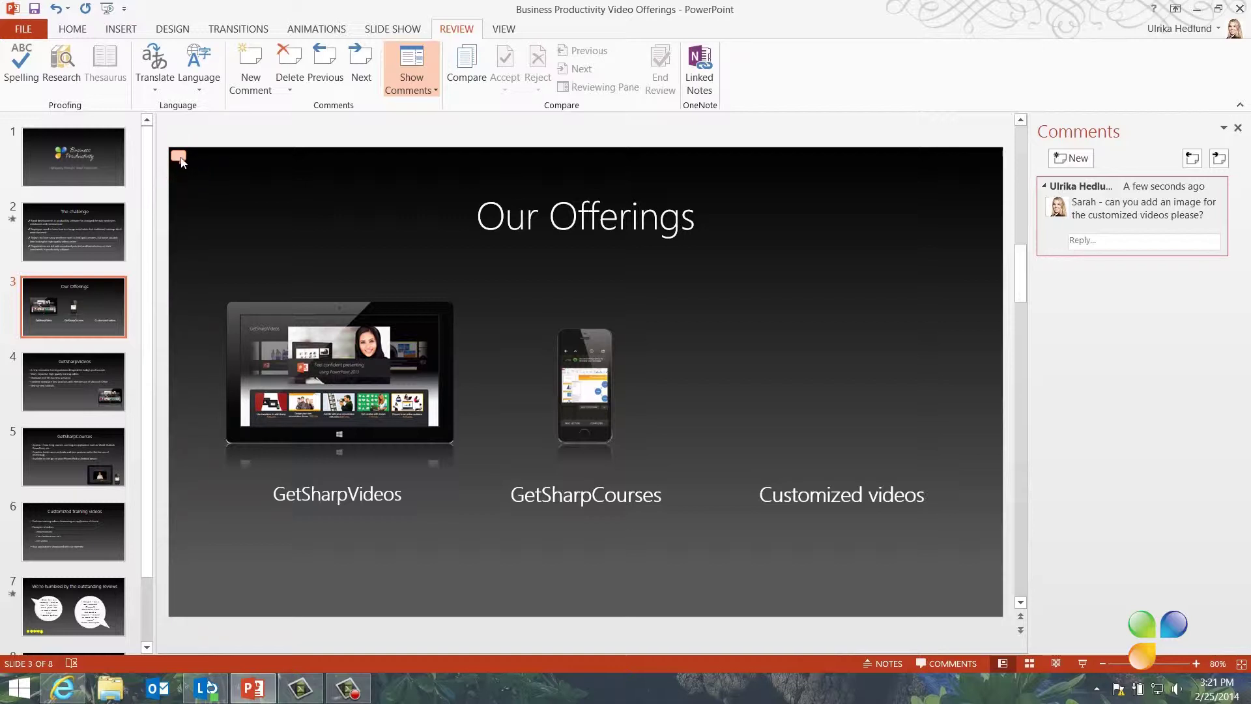
drag(369, 235, 831, 397)
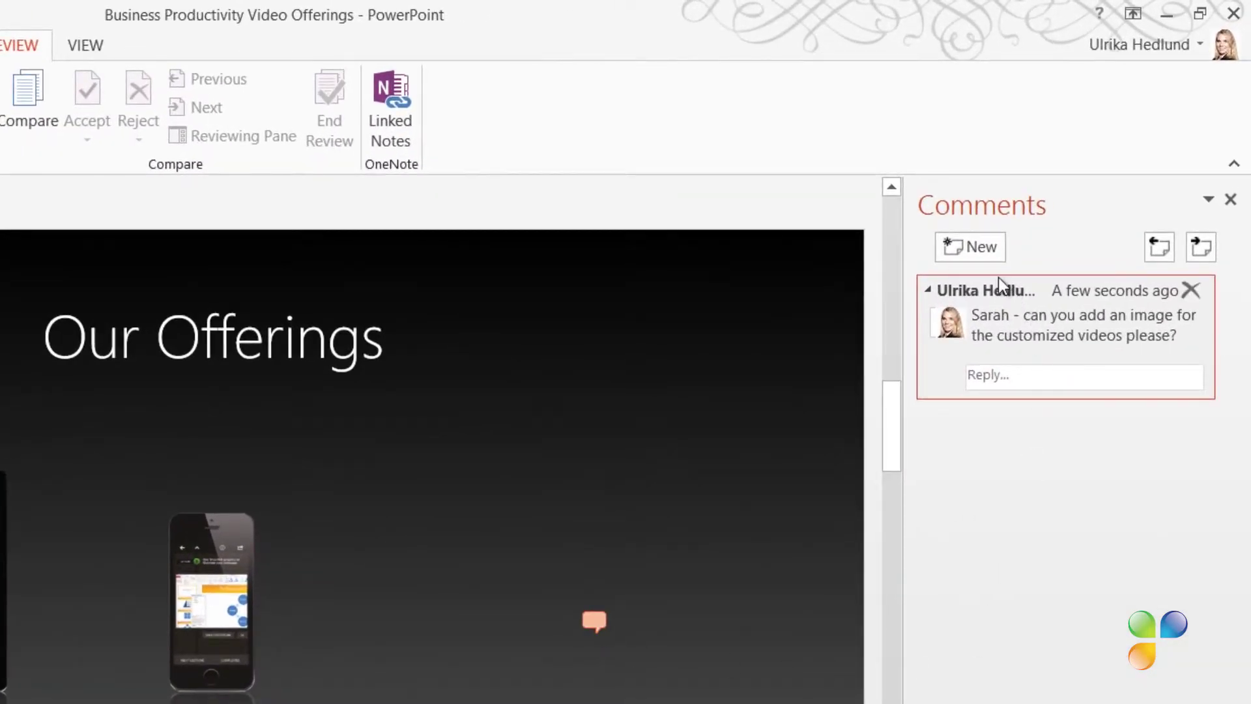
- Add a second comment requesting text, positioned below GetSharpVideos
click(981, 253)
text(Peter - can you add some te)
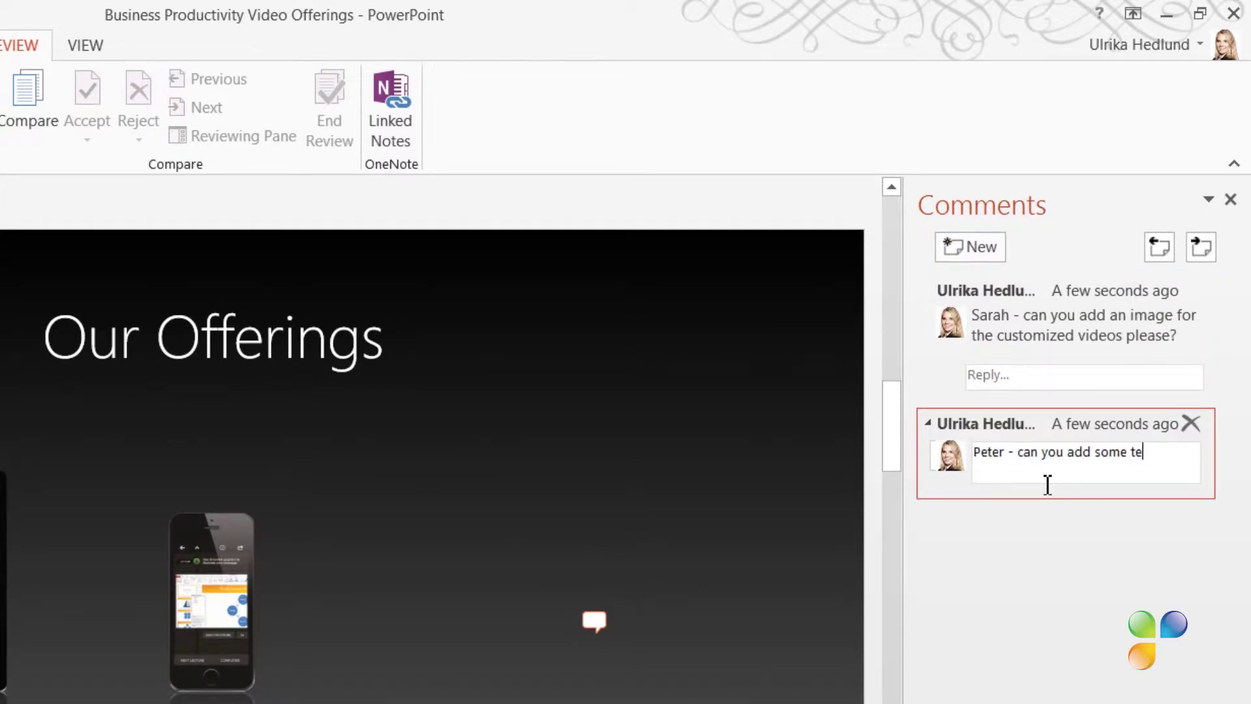
text(xt here?)
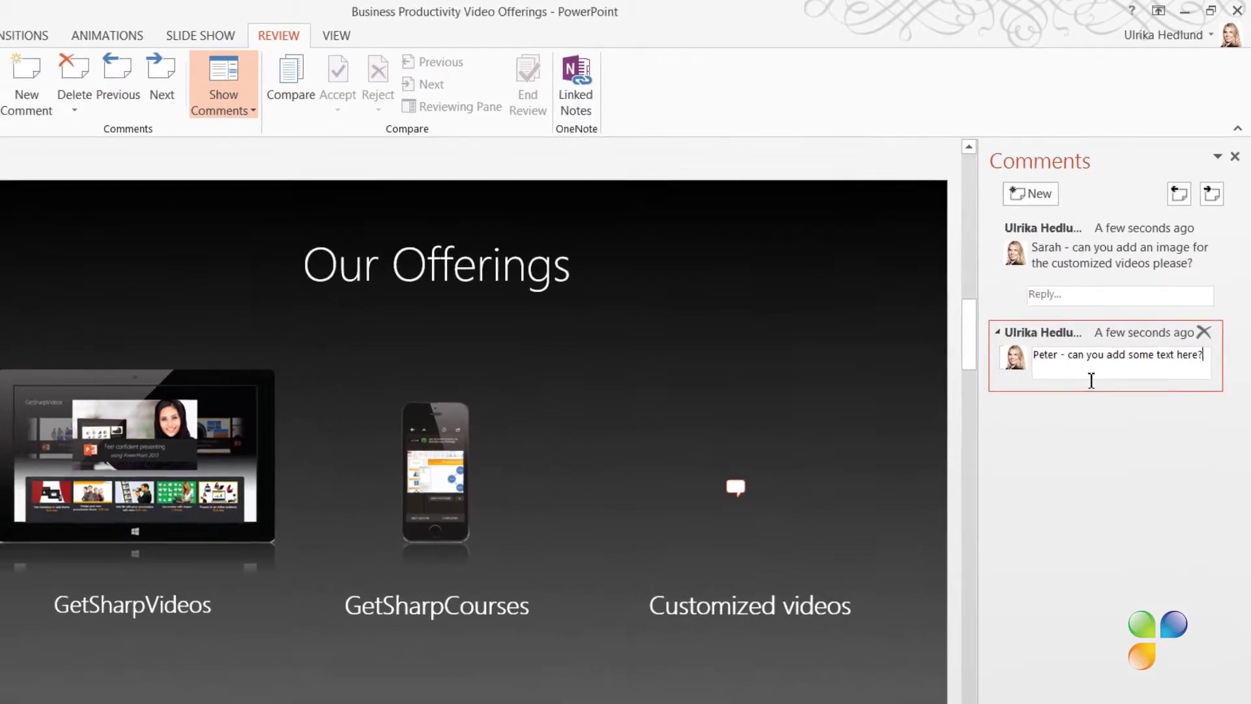
click(424, 292)
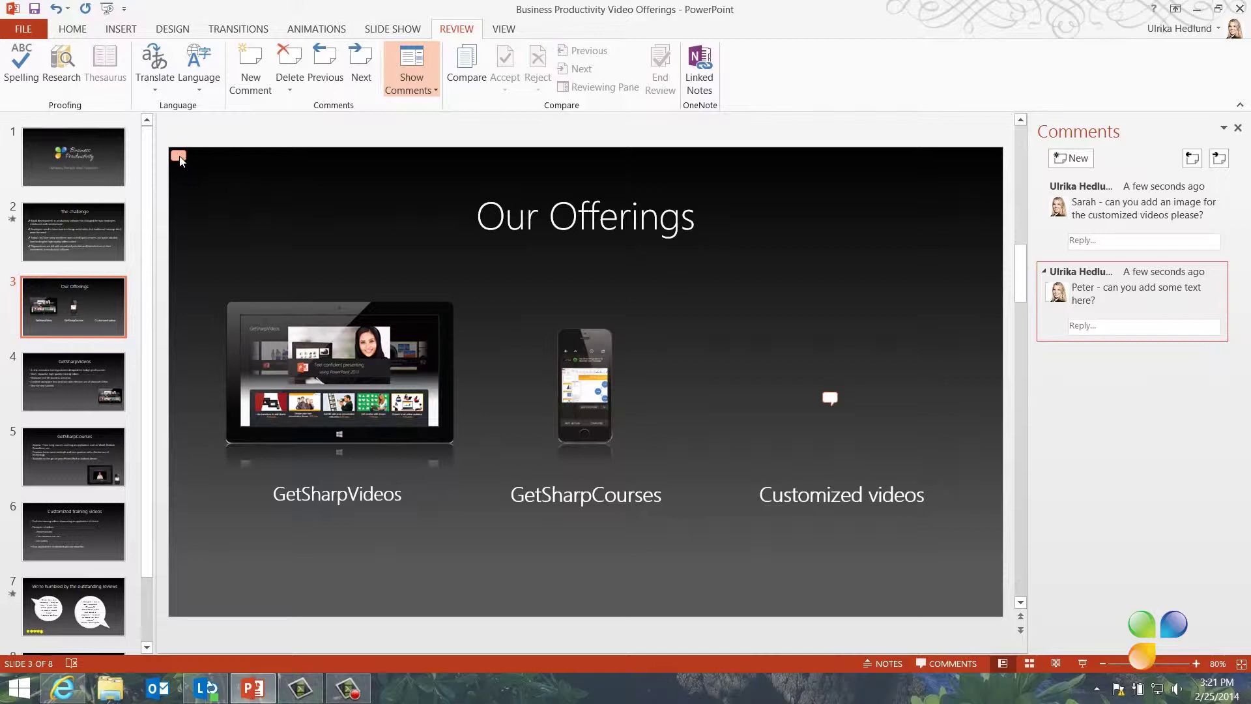
drag(178, 156, 327, 386)
drag(350, 536, 345, 546)
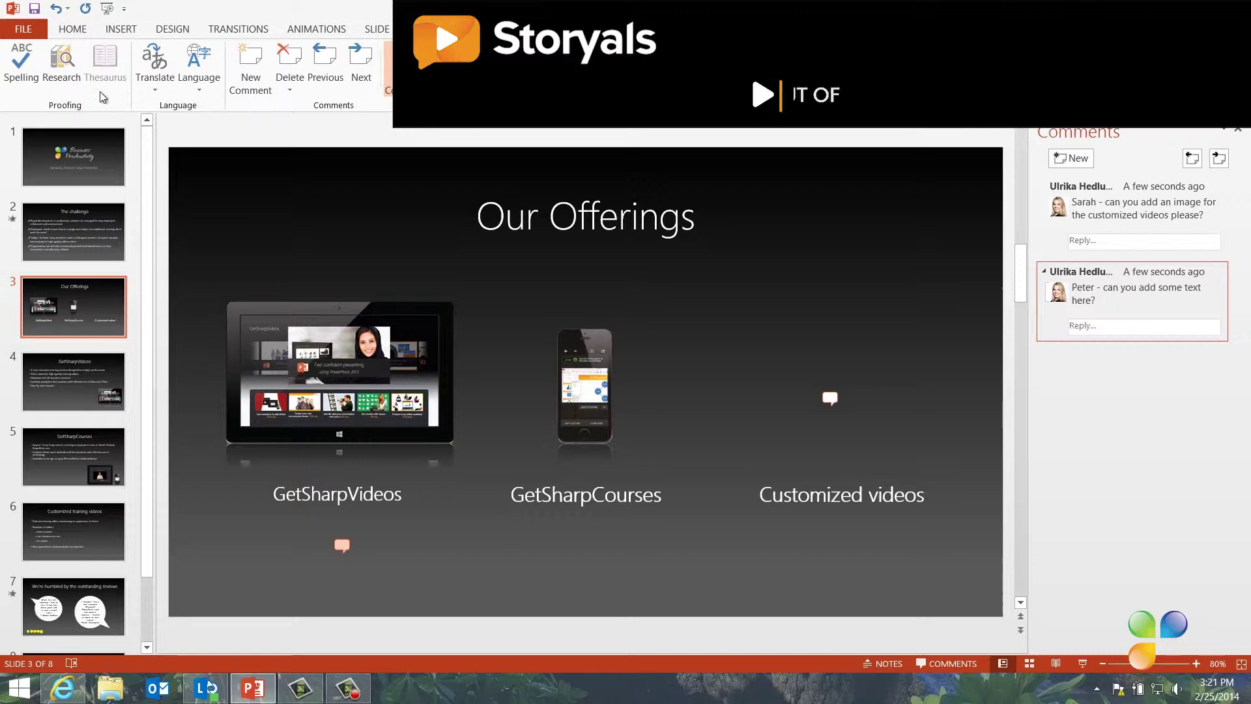
- Save As to OneDrive in a newly created 'Shared customer presentations' folder
click(37, 30)
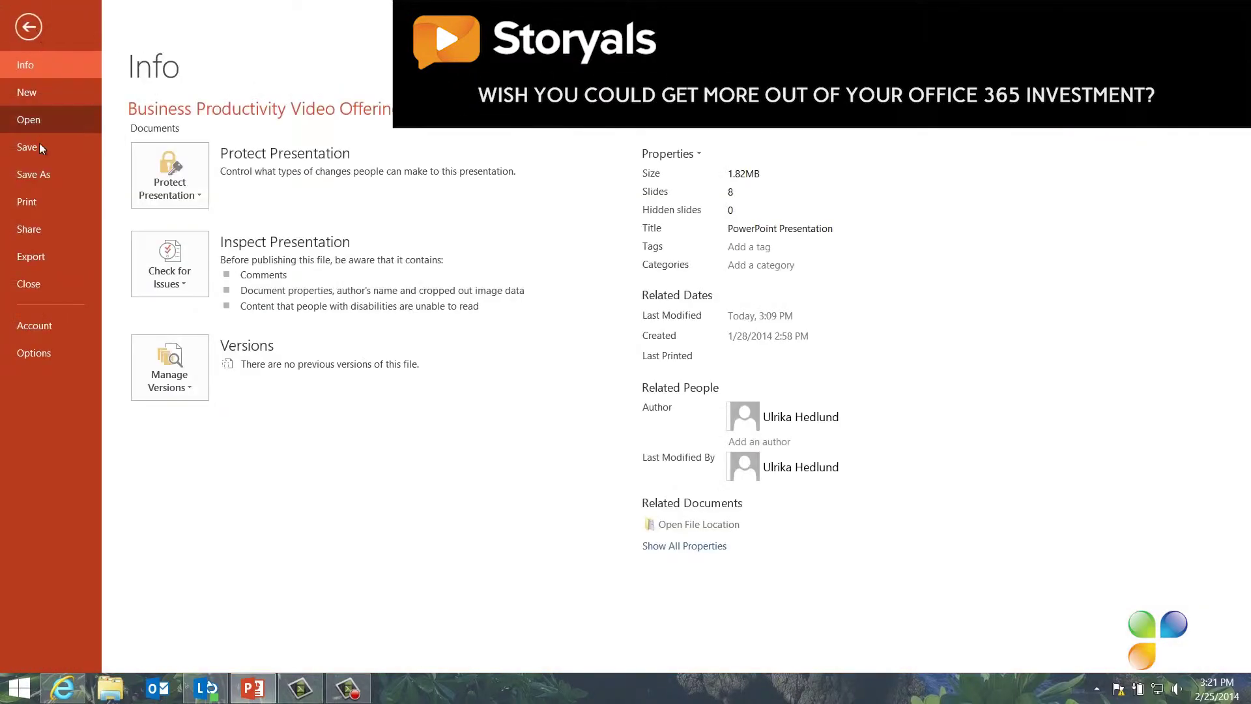
click(40, 175)
click(268, 171)
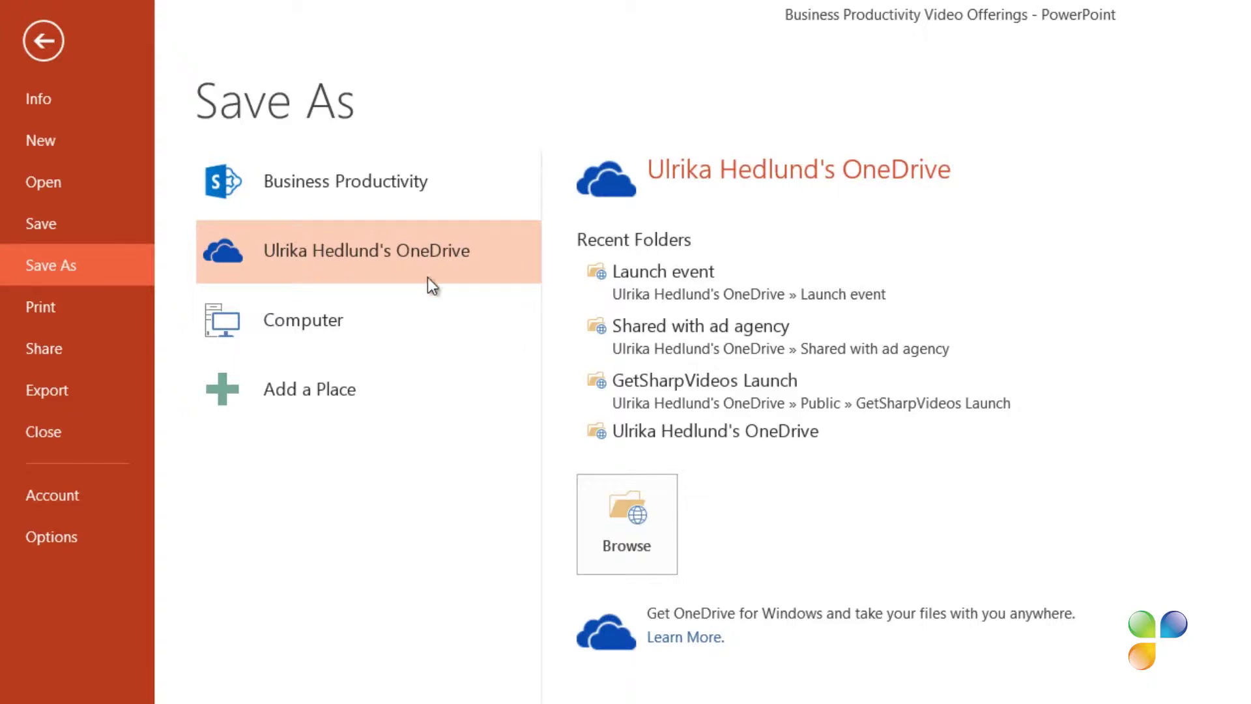
click(568, 477)
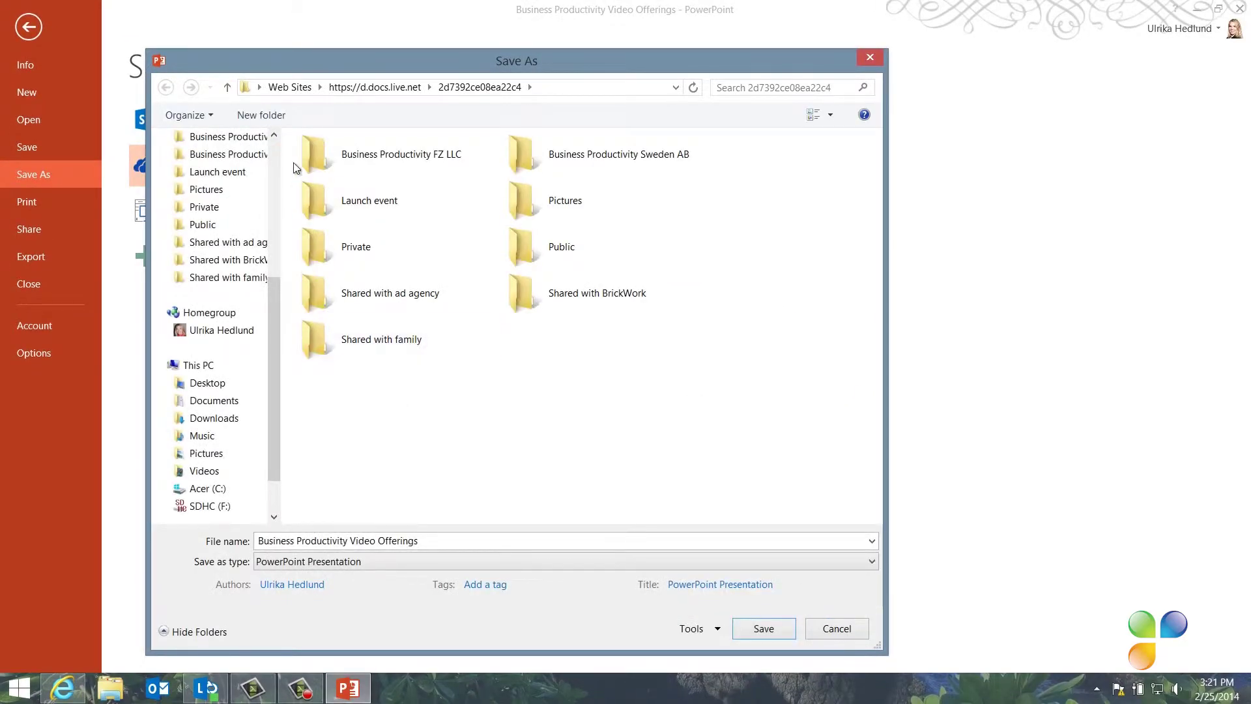
click(268, 116)
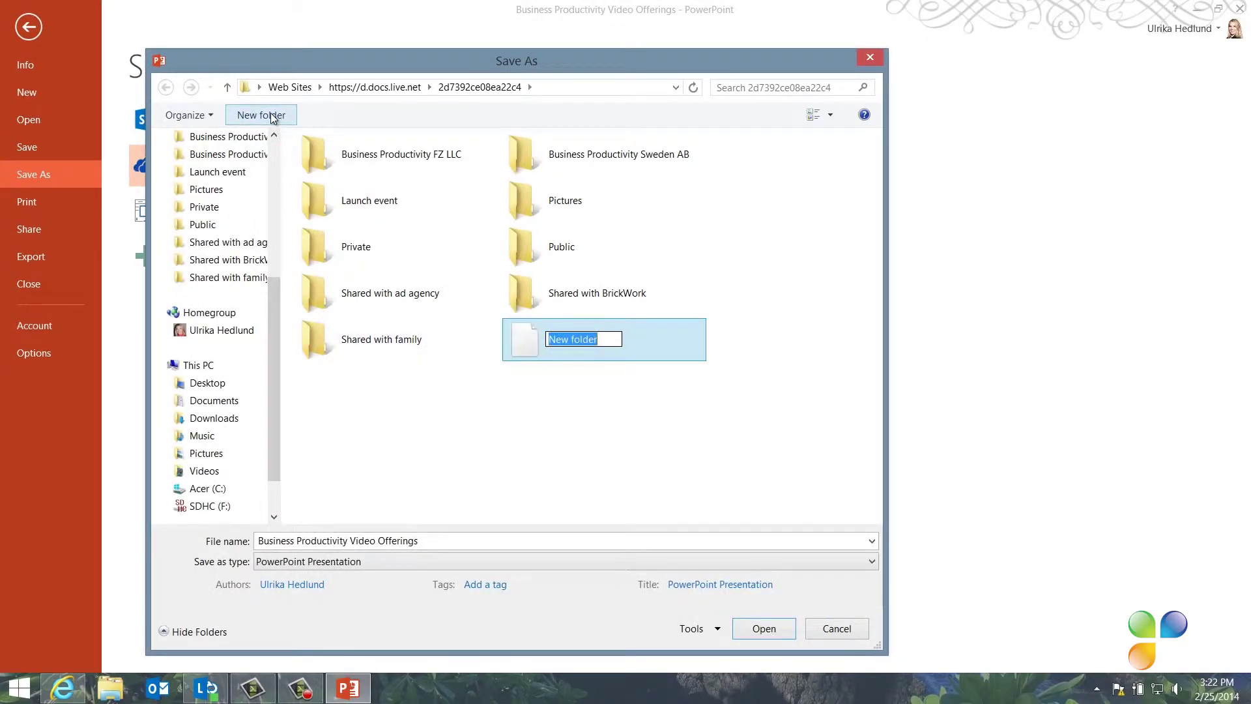
text(Shared customer presentat)
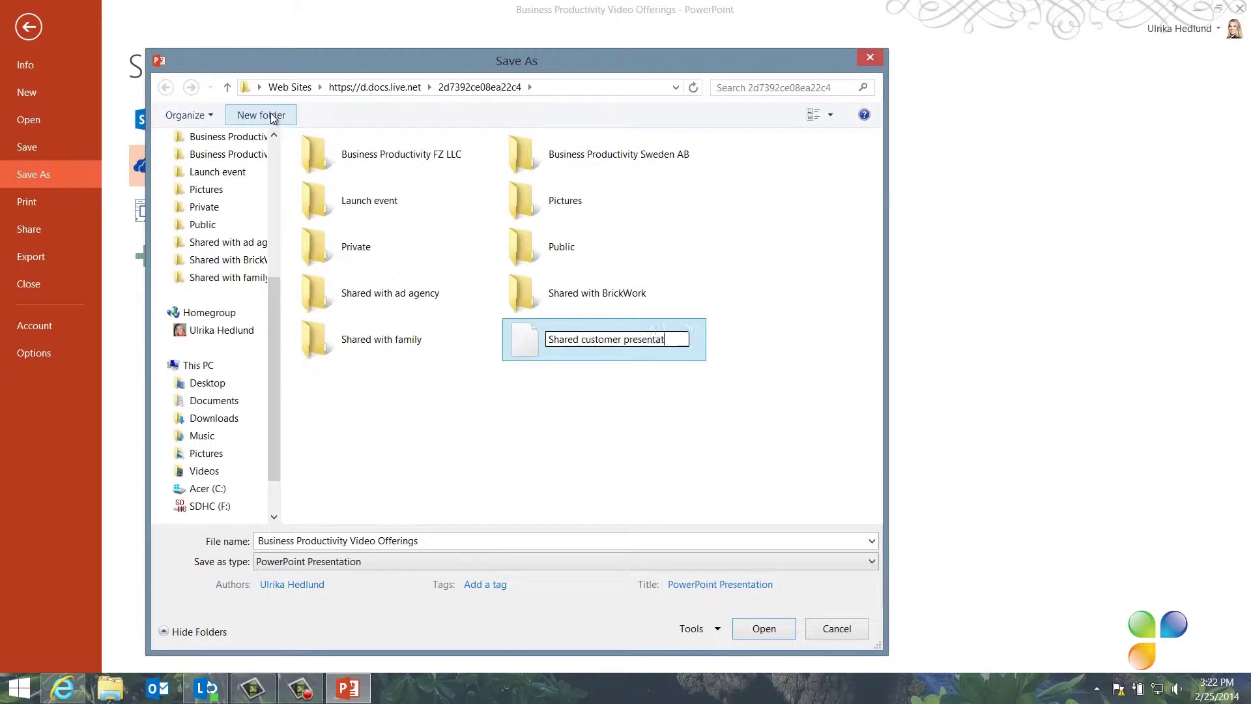
text(ions)
key(Return)
key(Return)
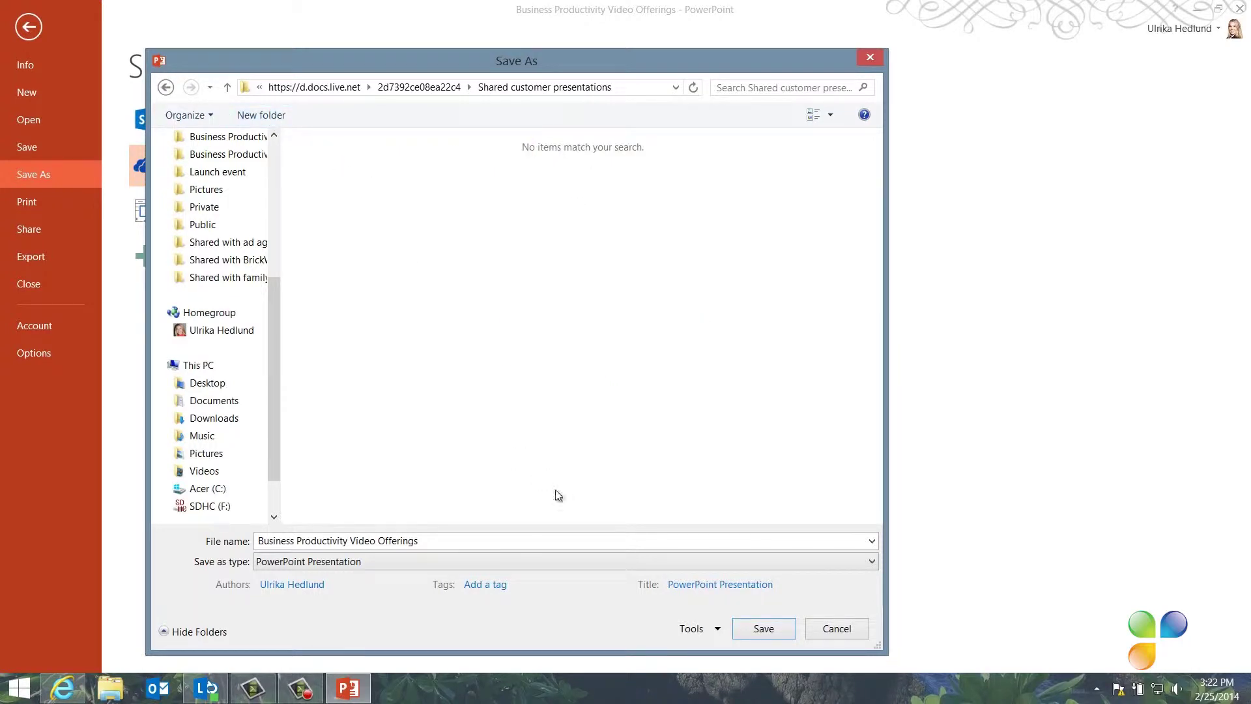
click(759, 630)
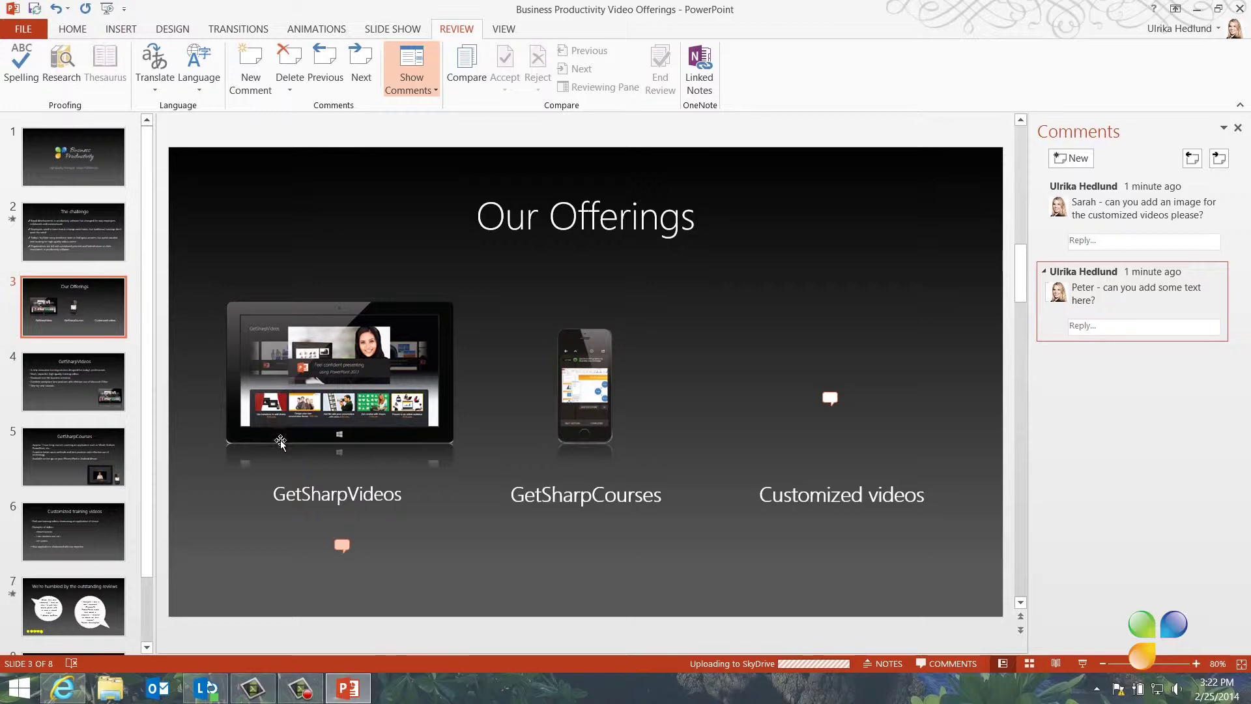
- Invite Peter and Sarah to the presentation via File > Share
click(23, 28)
click(39, 231)
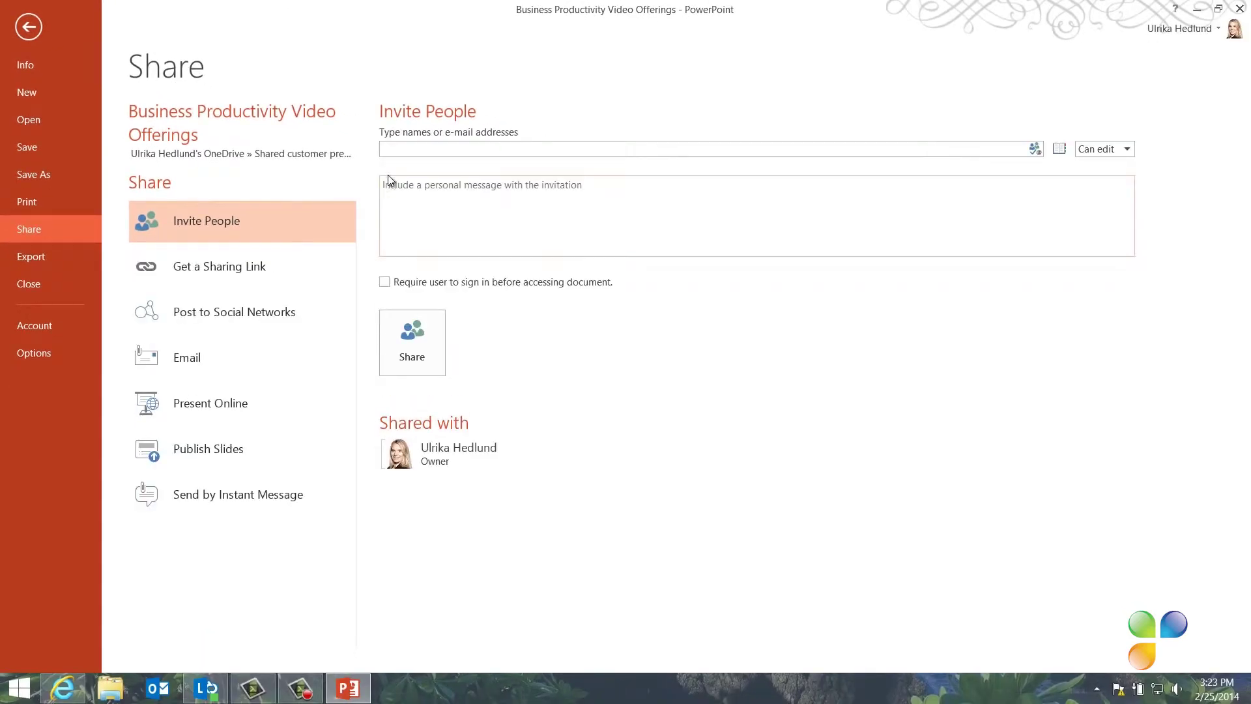
click(391, 150)
text(peterhedlu)
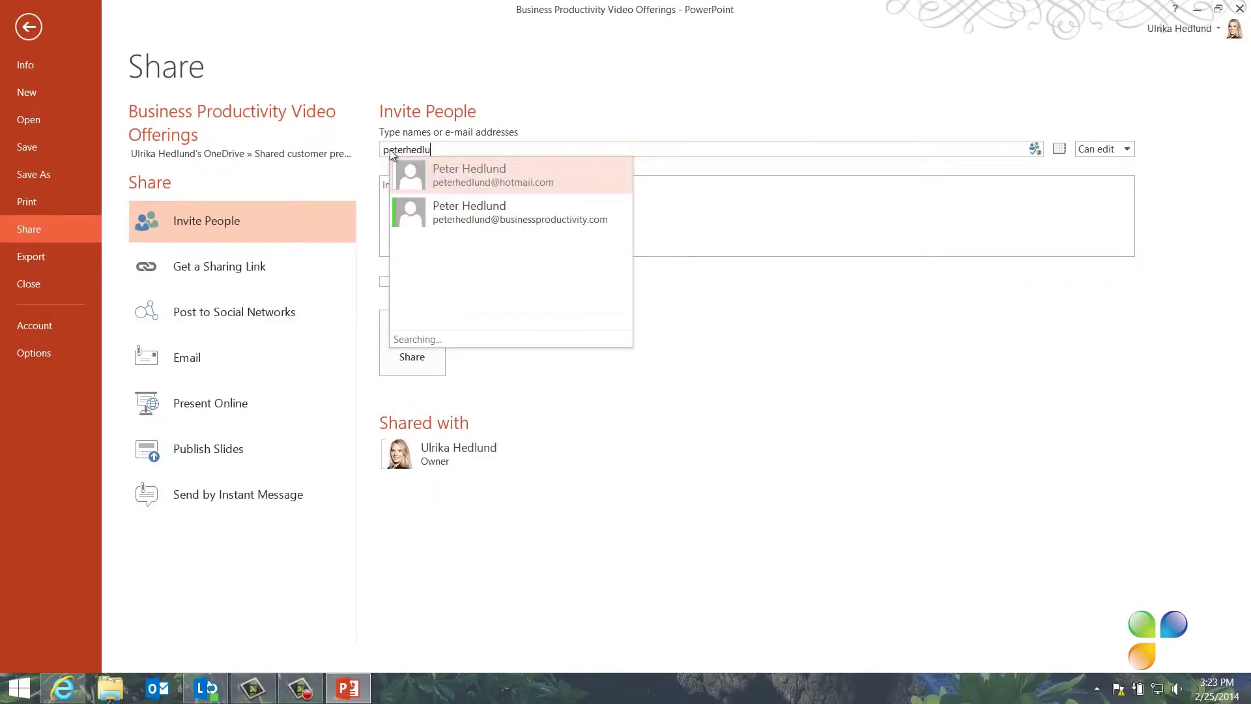
click(454, 221)
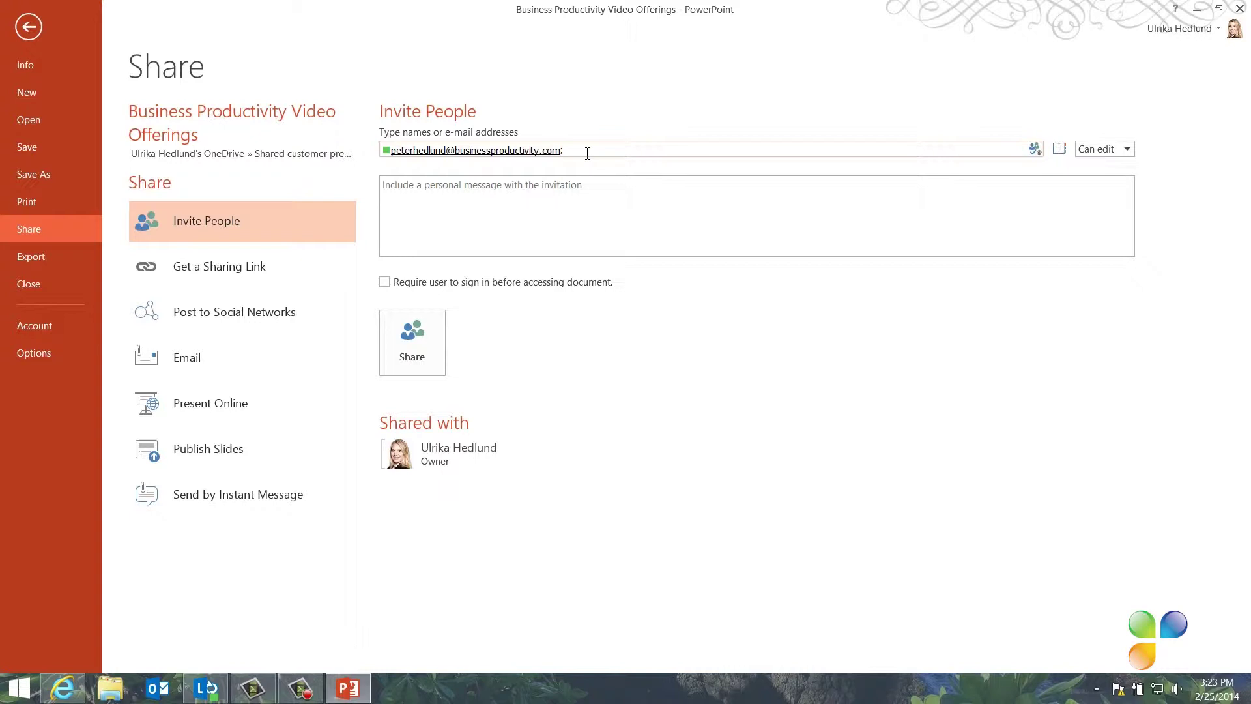
text(sarah)
click(625, 179)
- Add an invitation message, require sign-in, keep Can edit, and send the invitations
click(590, 198)
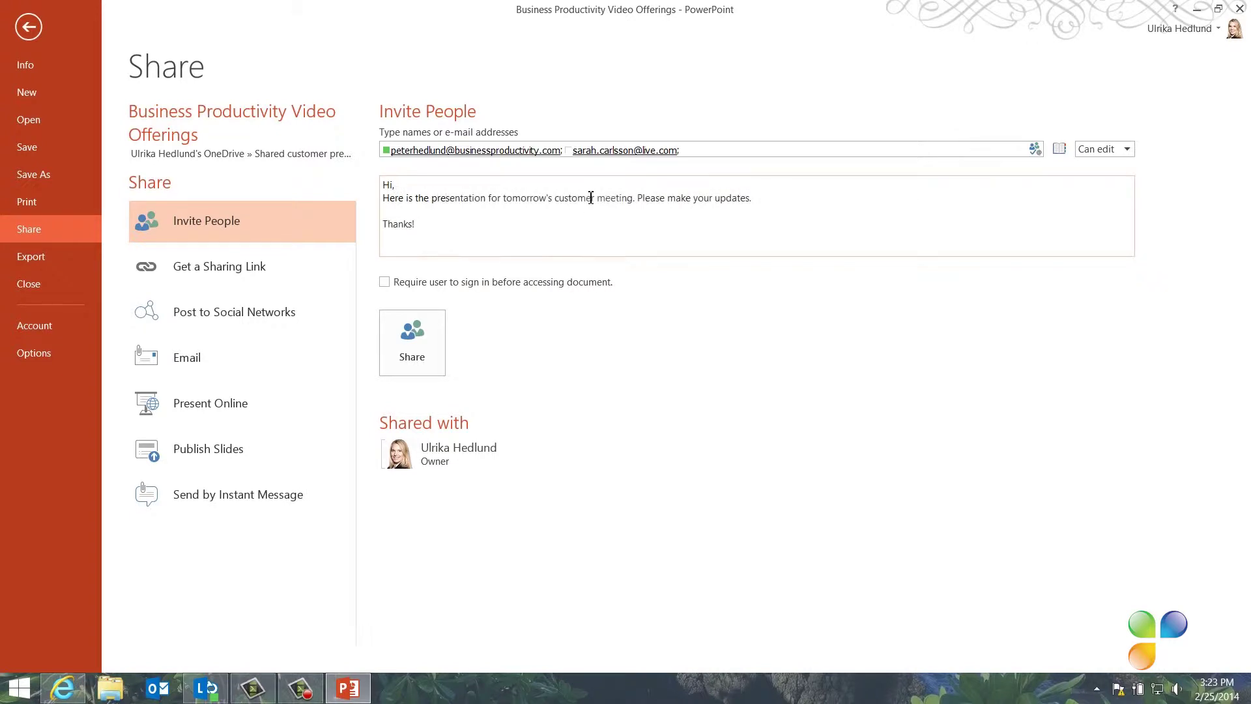
click(387, 281)
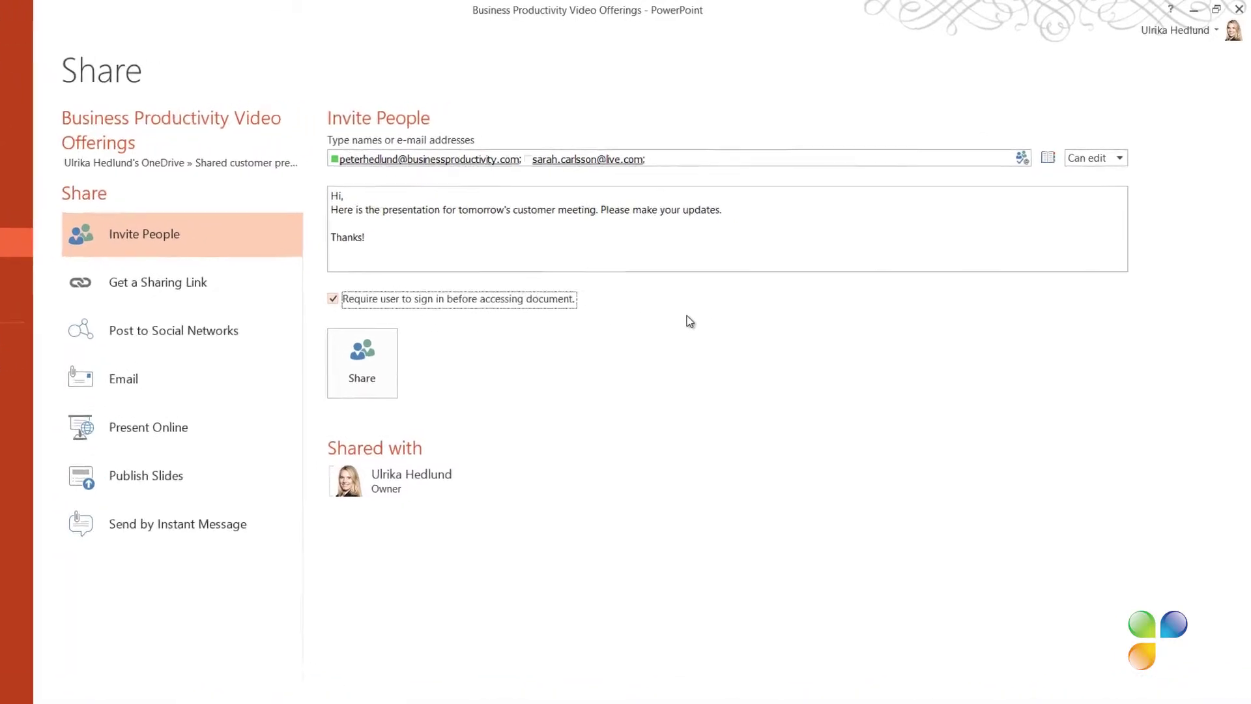
click(1084, 197)
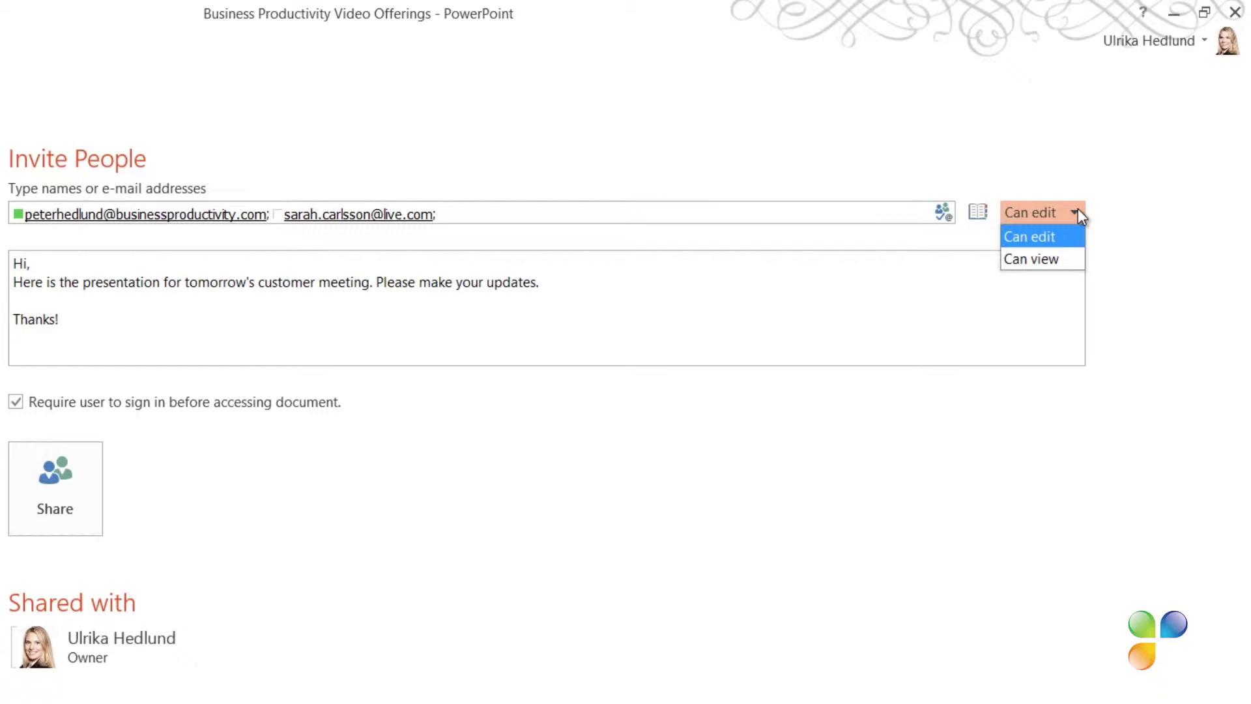
click(1077, 210)
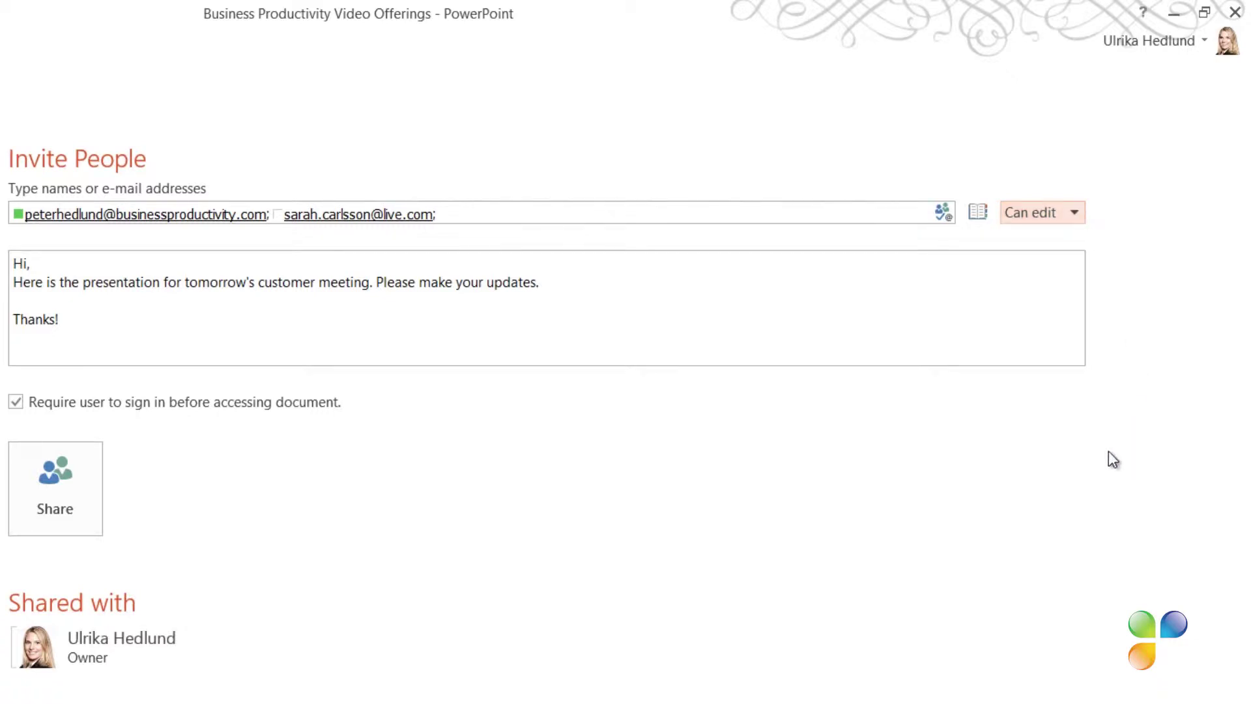
click(53, 514)
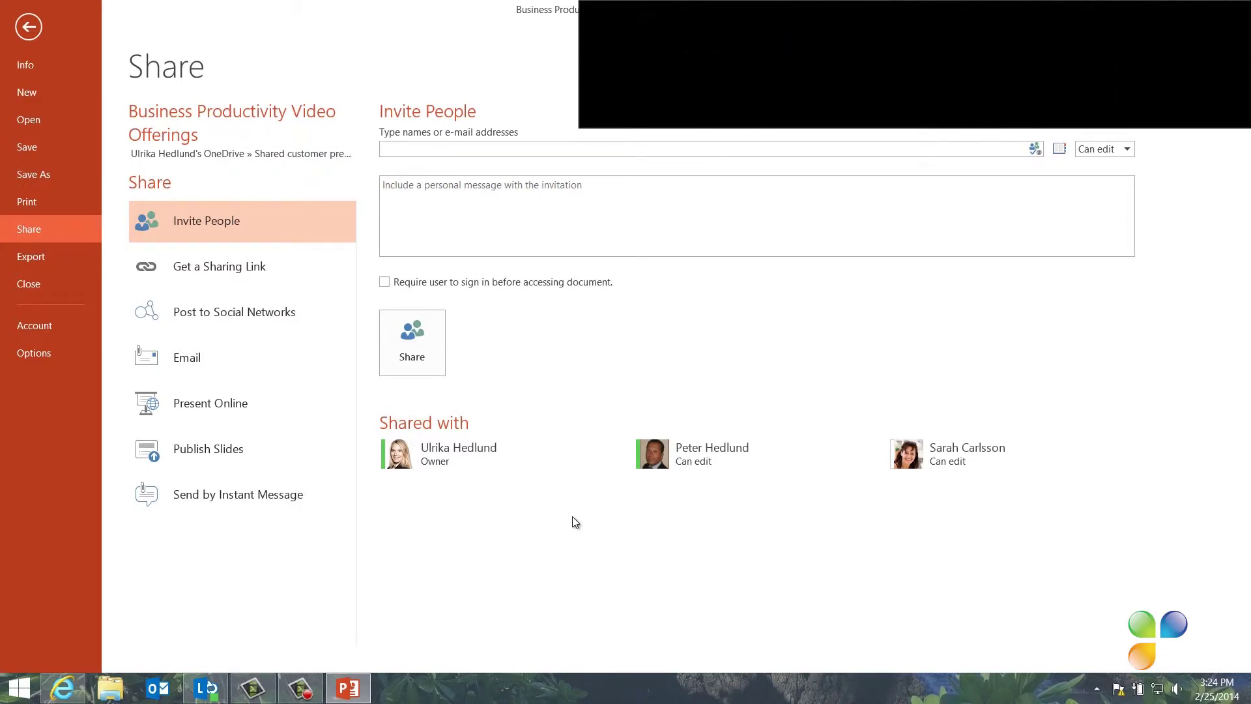
- Return to The challenge slide, then open the shared deck from the e-mail invitation link
click(34, 26)
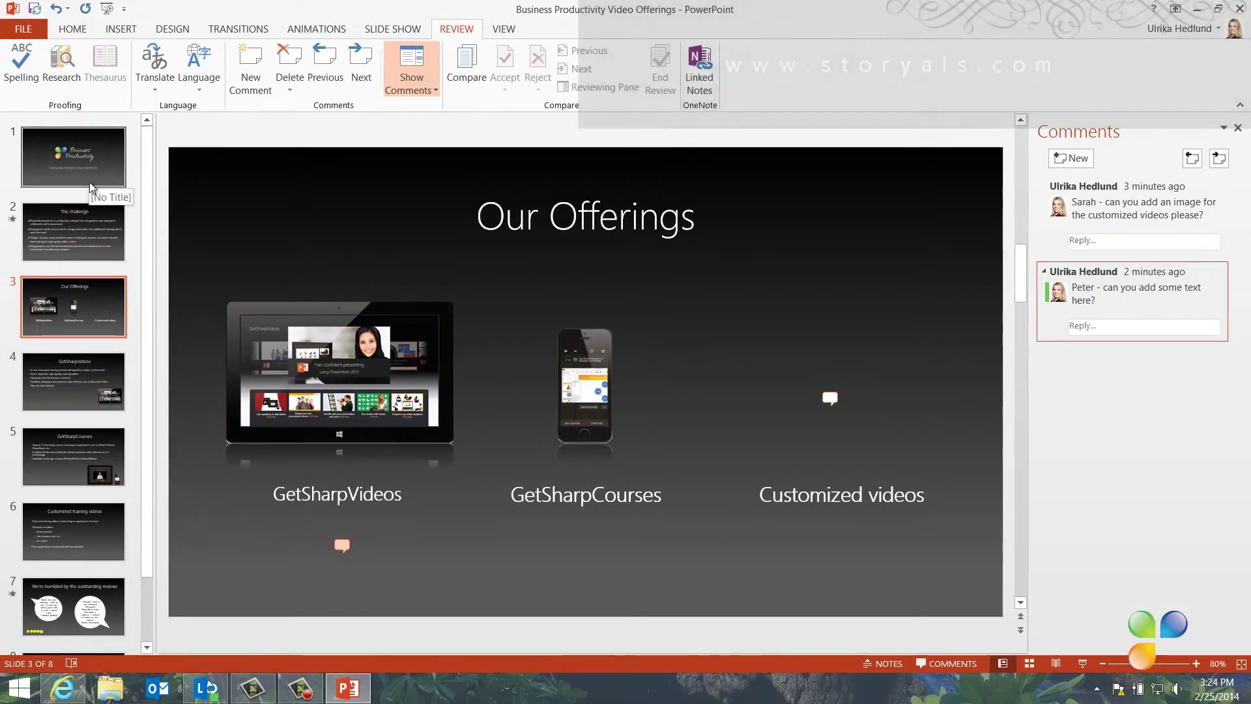
click(92, 235)
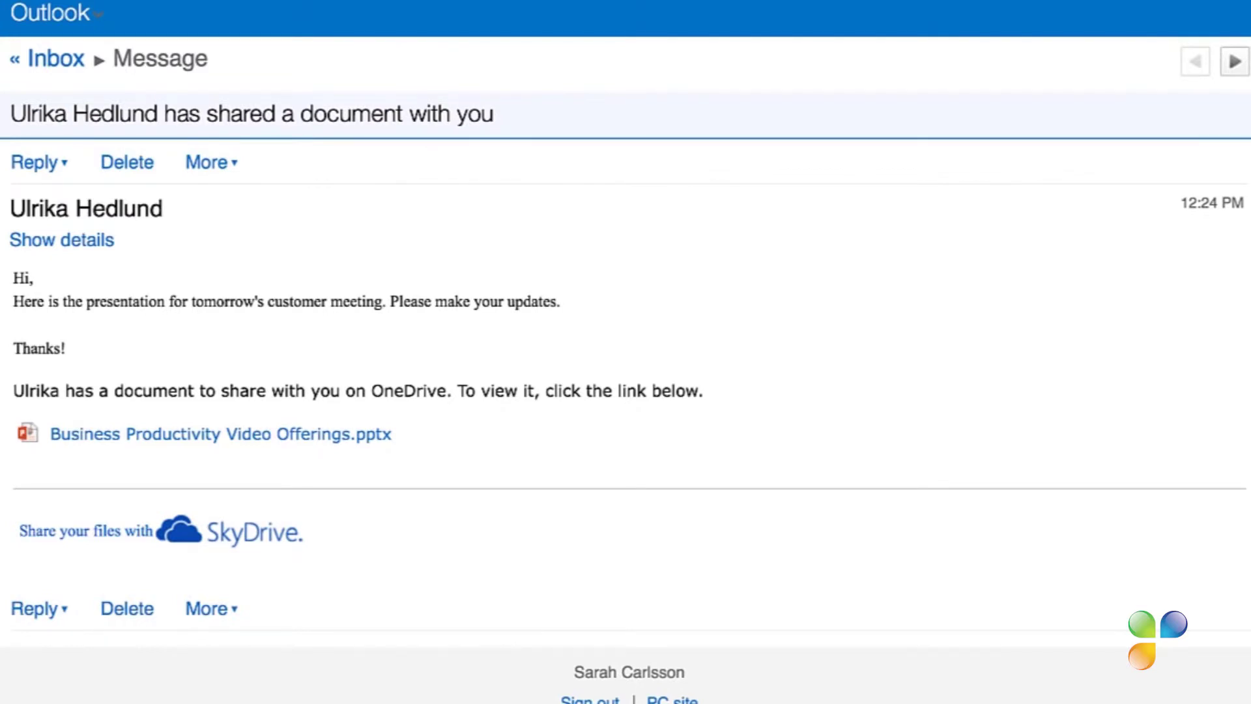
click(171, 436)
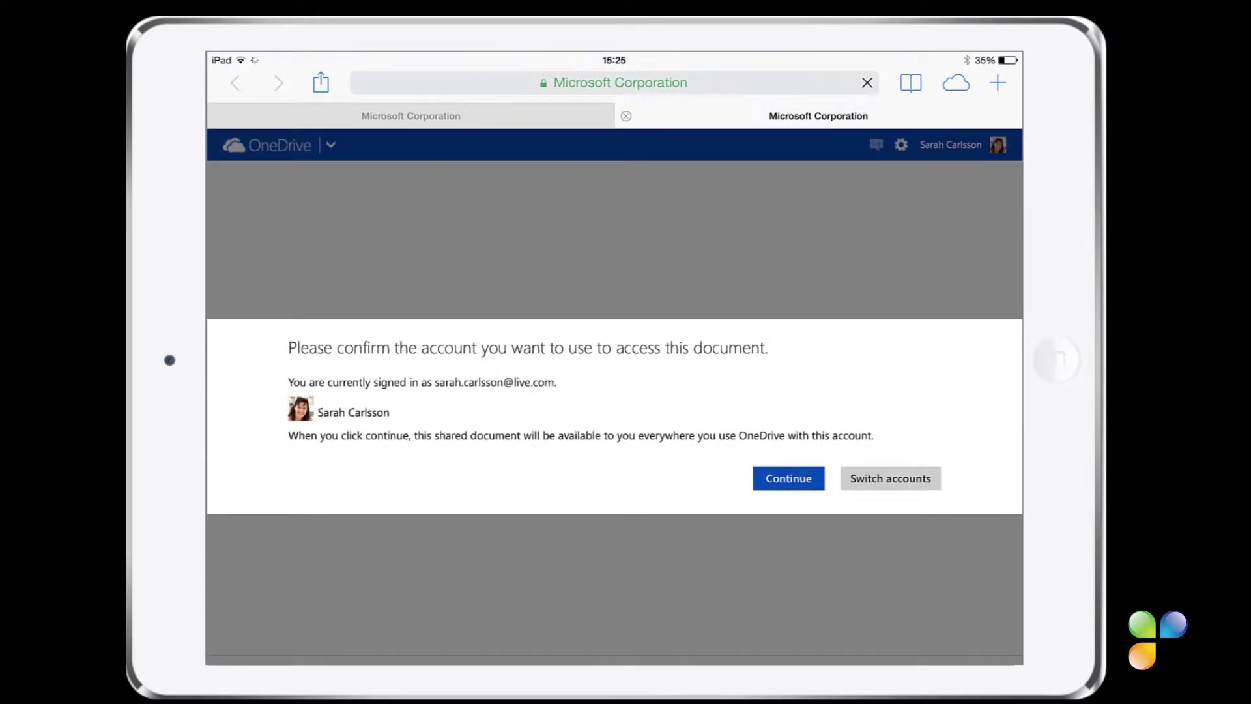
- Confirm the signed-in account with Continue to open the shared deck
click(789, 479)
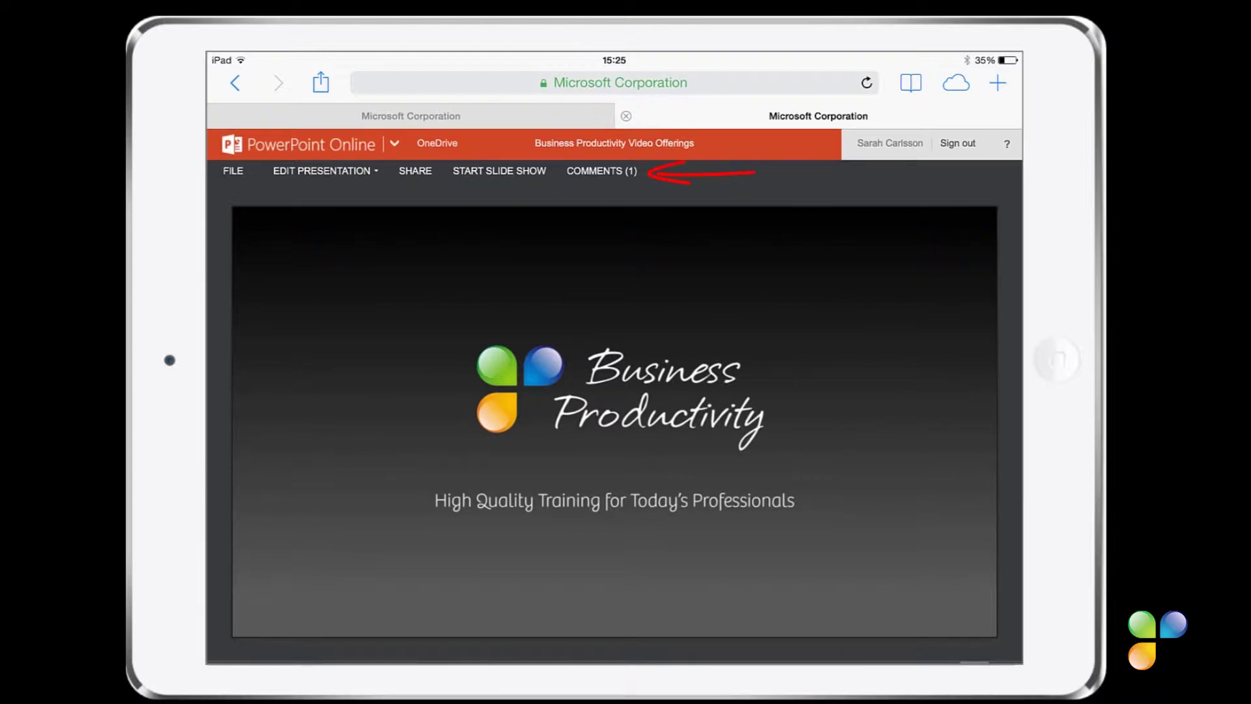
- Show the Comments (1) pane and start adding a comment in PowerPoint Online
click(601, 171)
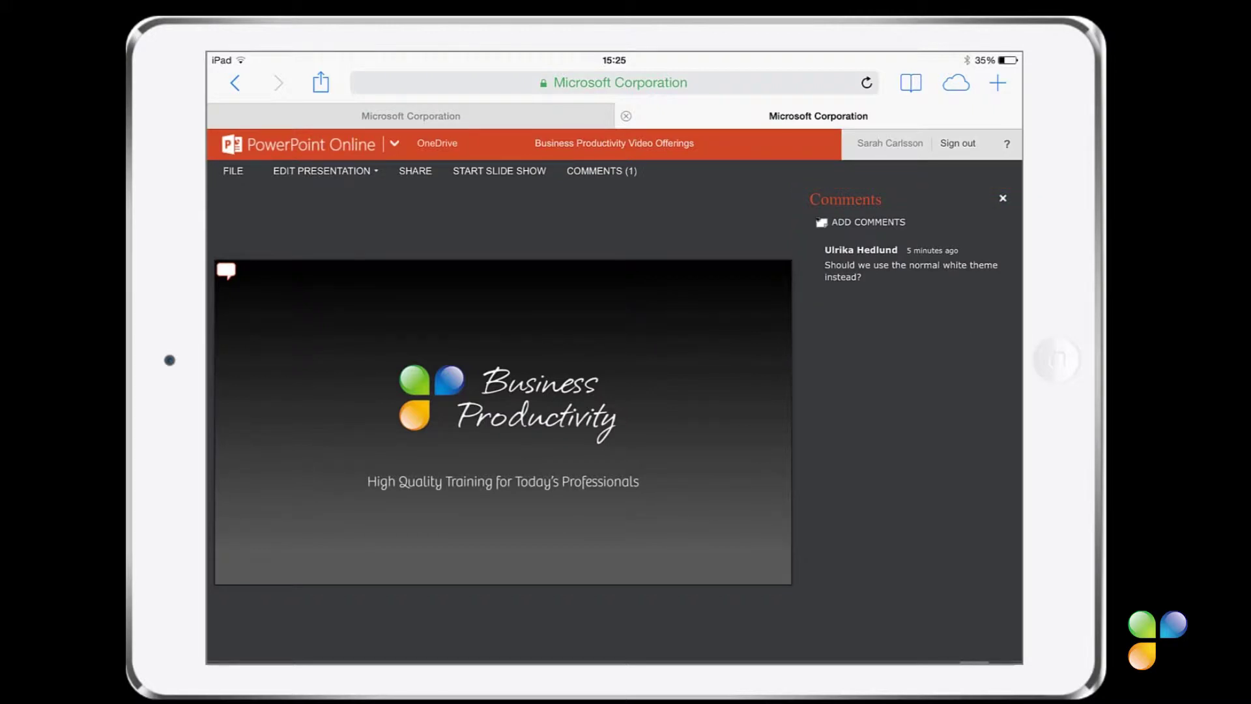
click(864, 222)
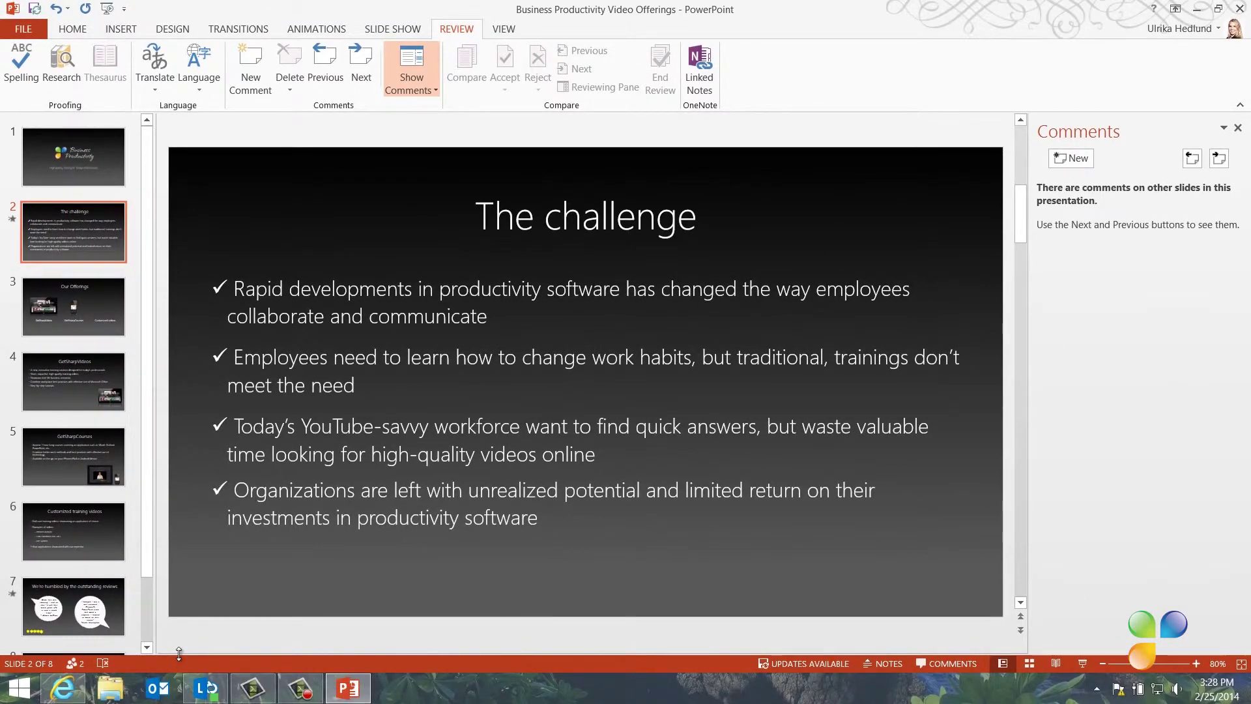
- Save to pull in co-authors' changes, then read replies on the title and Our Offerings slides
click(36, 10)
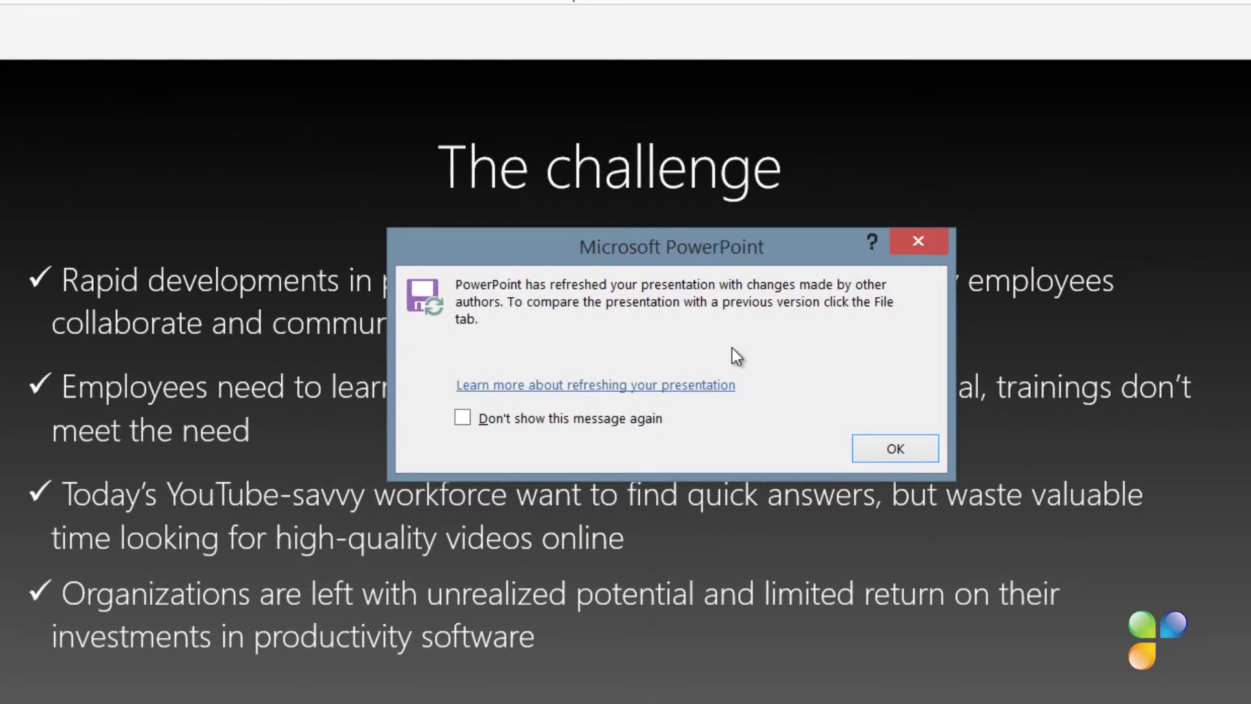
click(874, 450)
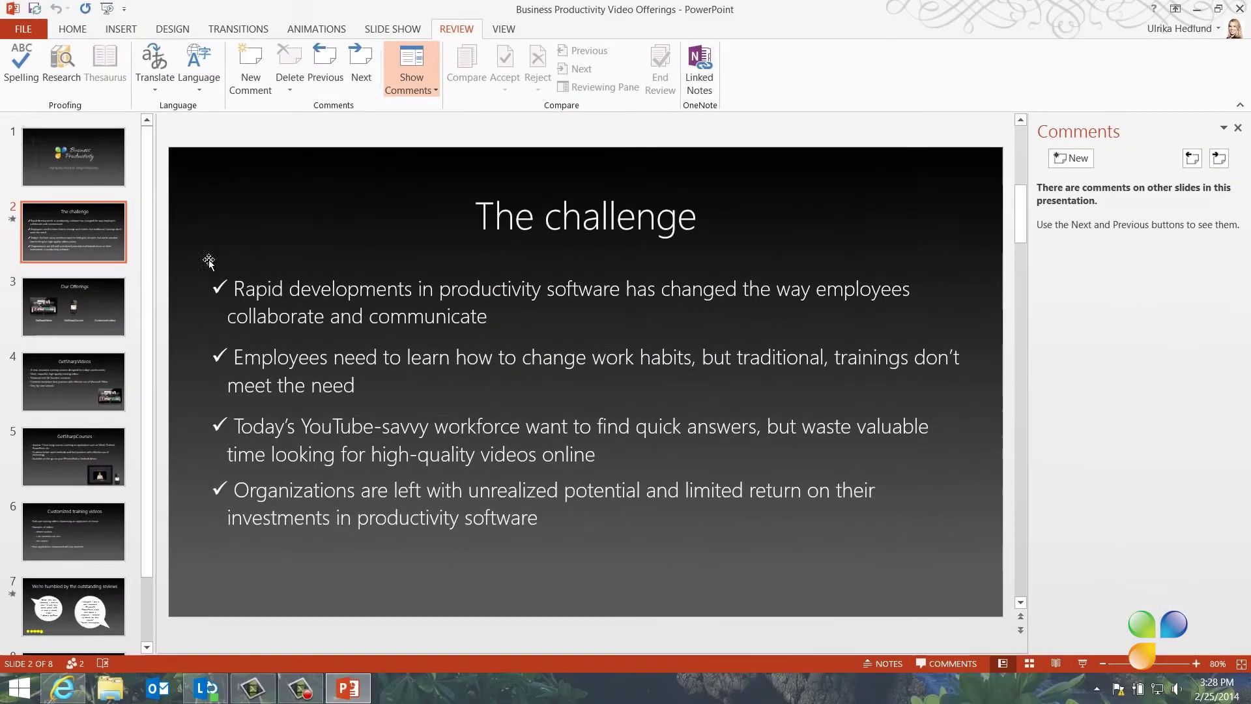
click(85, 156)
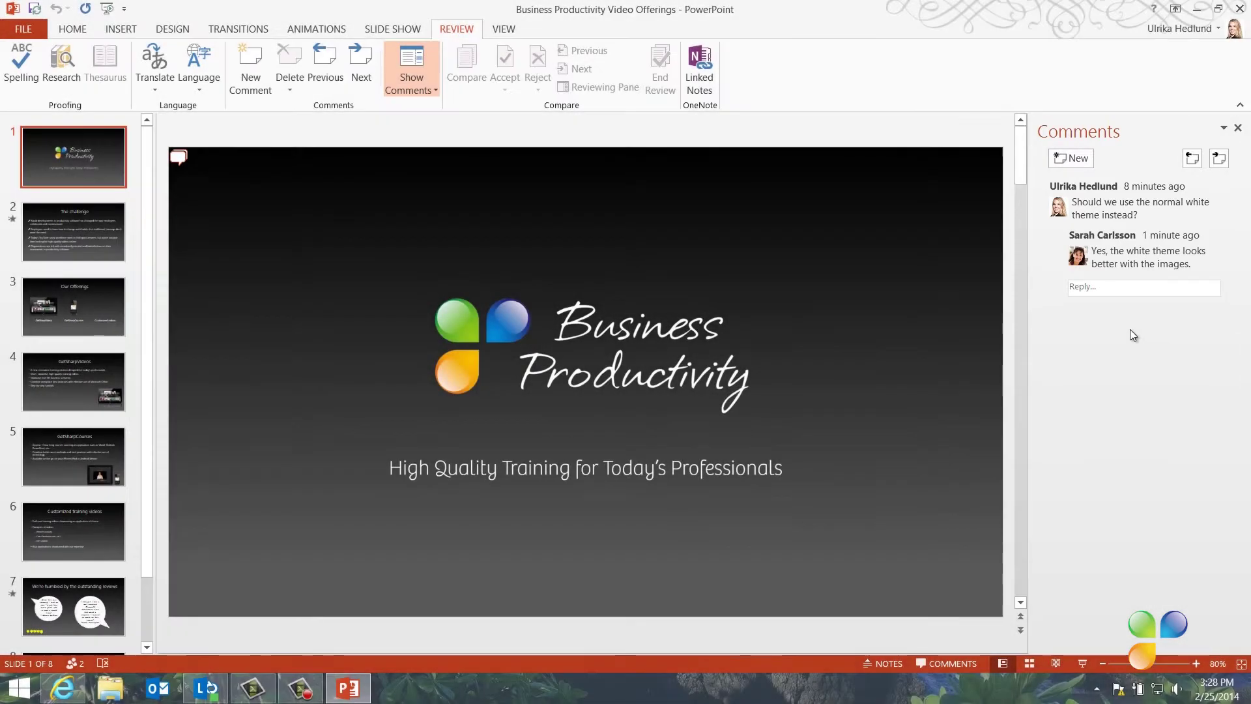
click(80, 307)
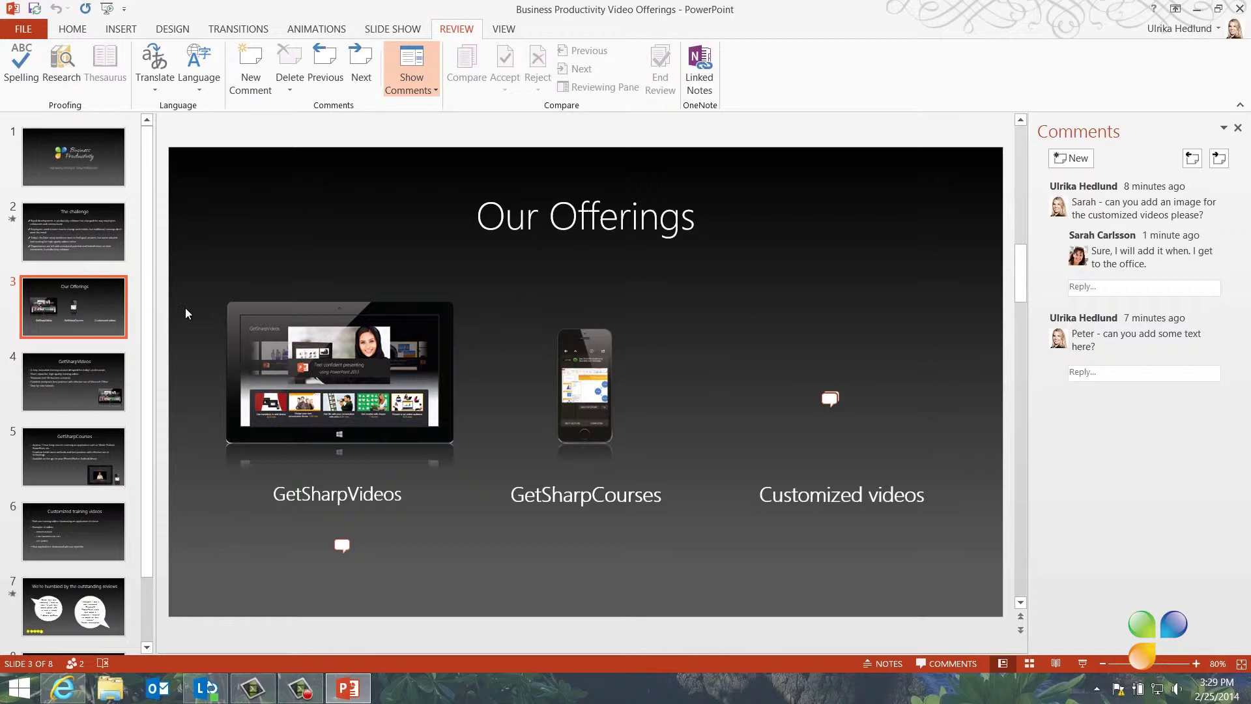
click(1158, 305)
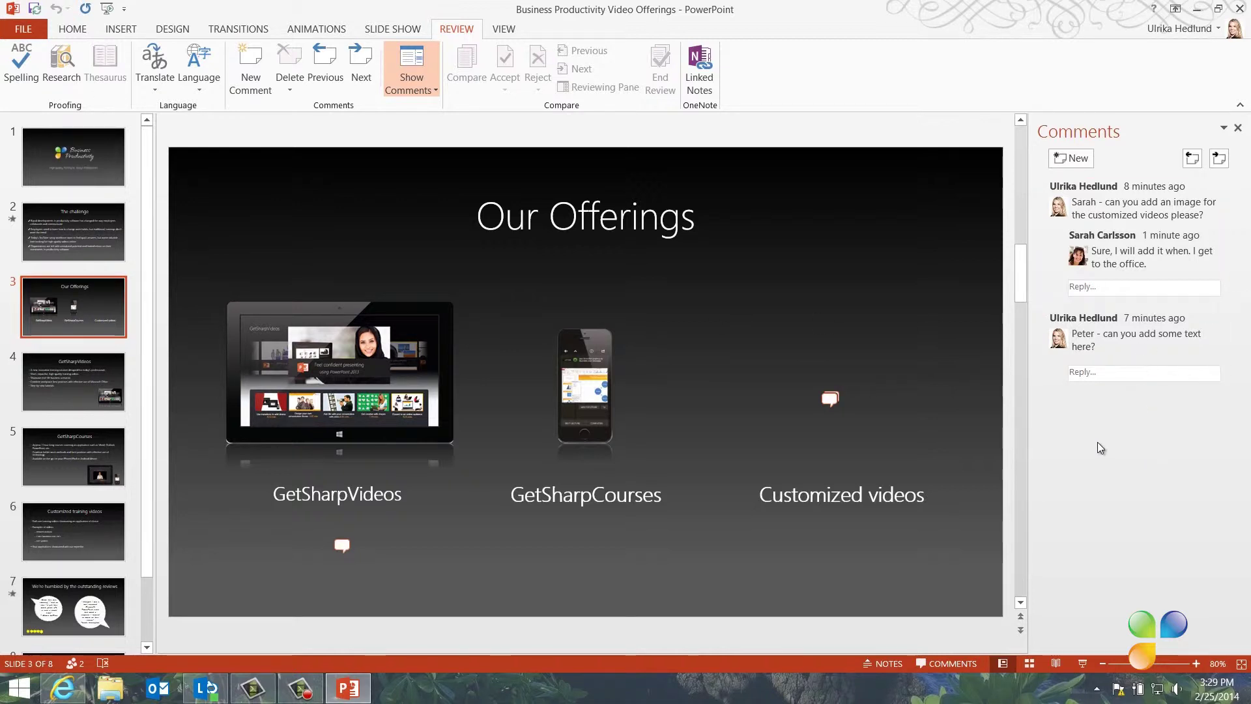
- Apply the white Custom theme with orange border, then view the current co-authors
click(173, 30)
click(766, 84)
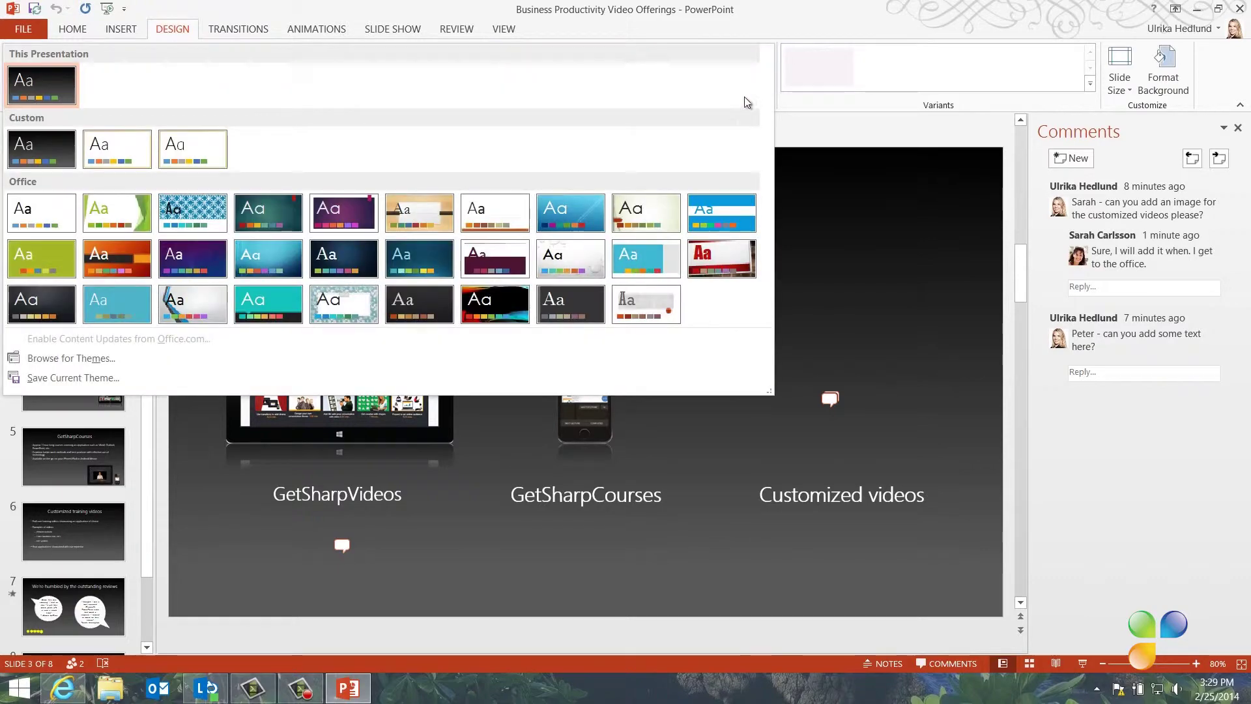
click(138, 155)
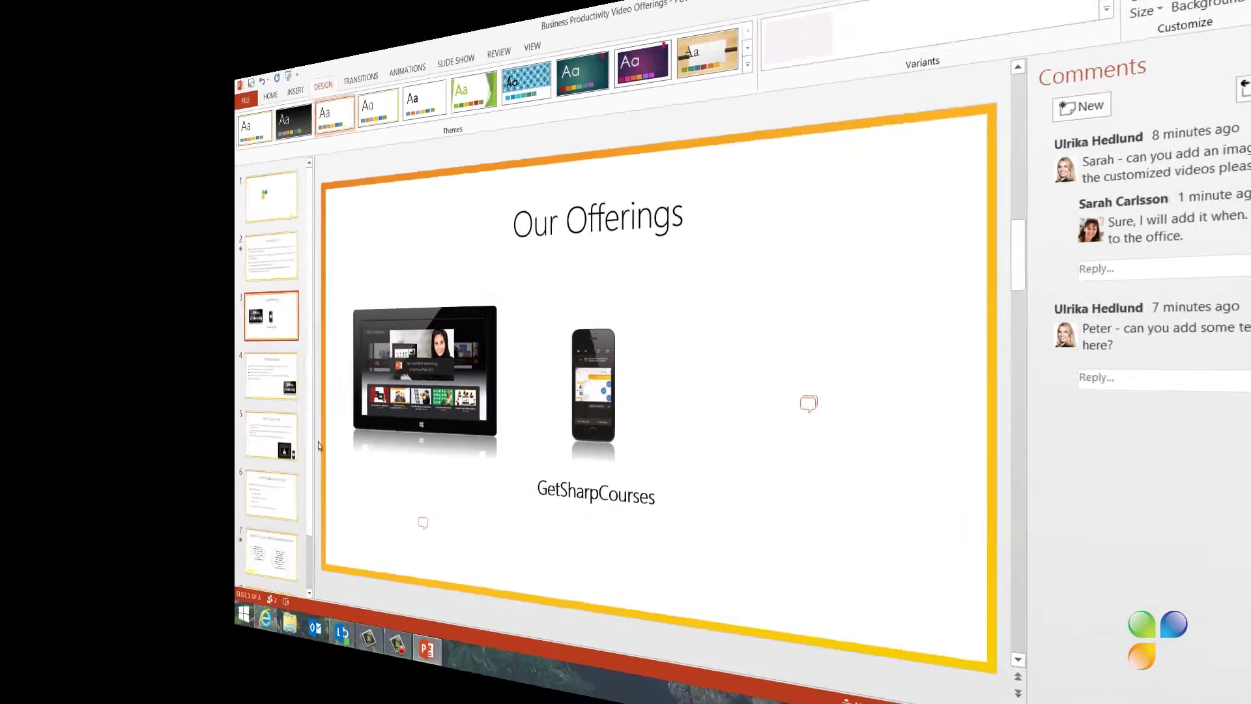
click(100, 228)
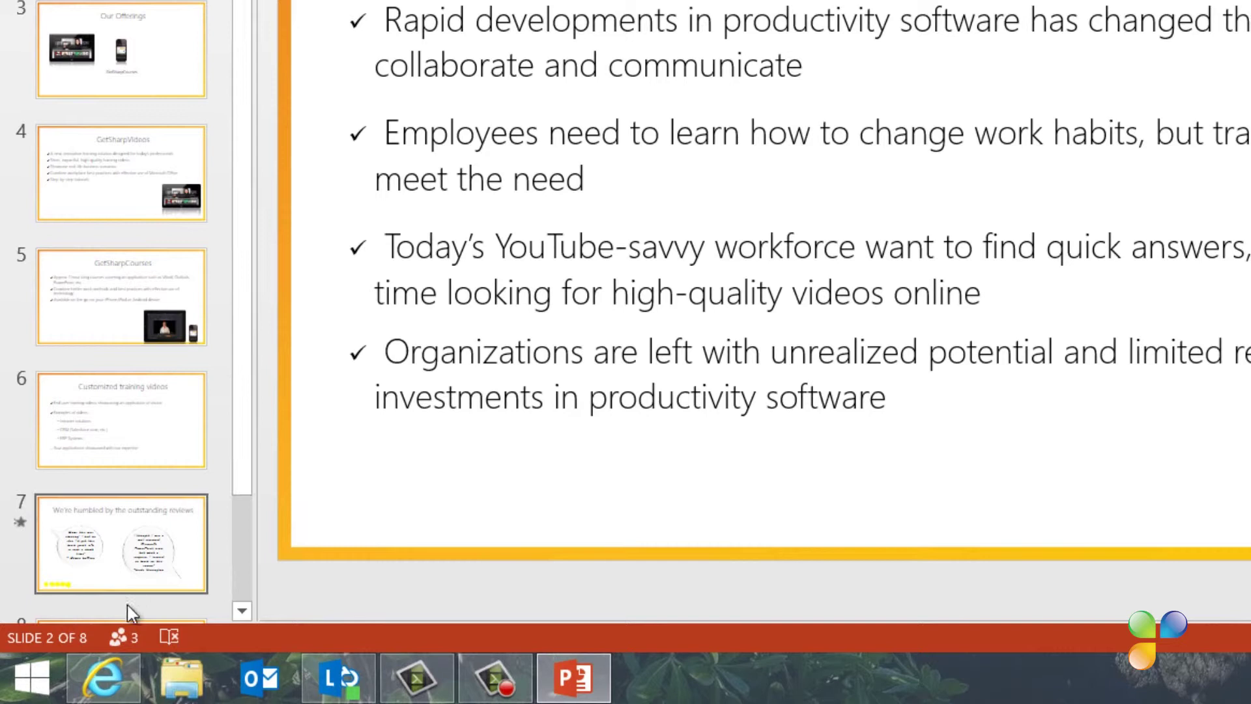
click(123, 636)
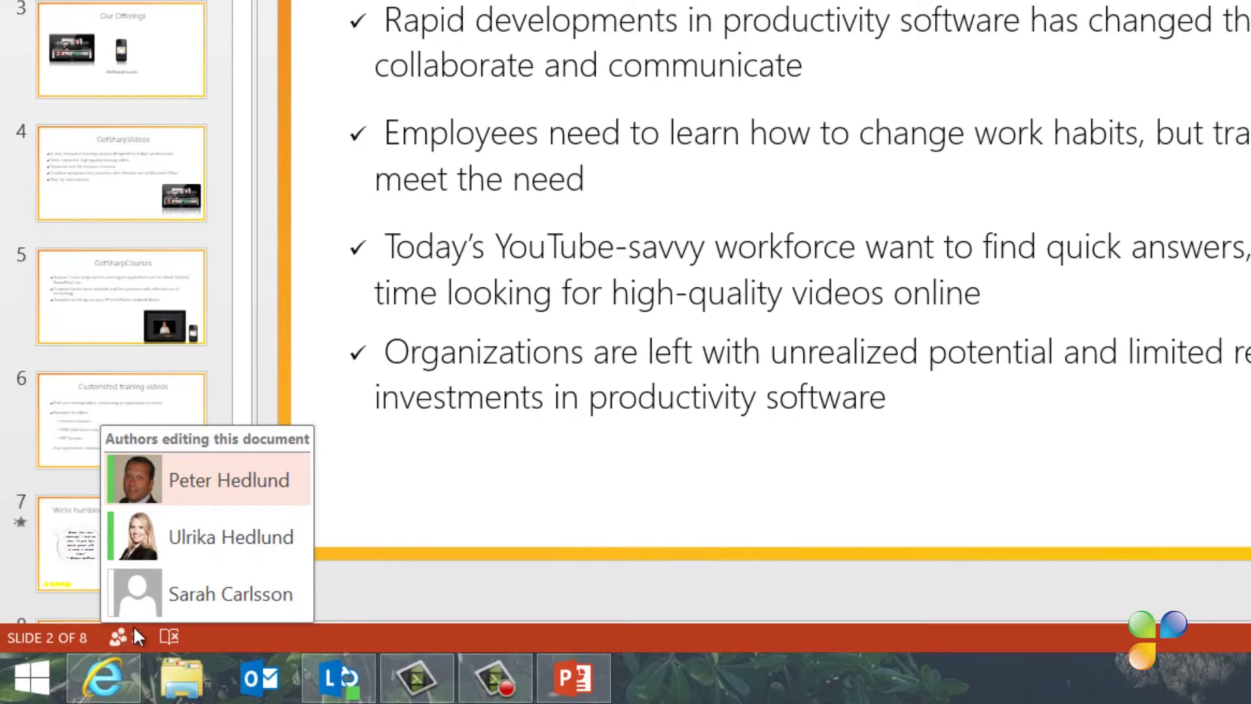
mouse_move(221, 487)
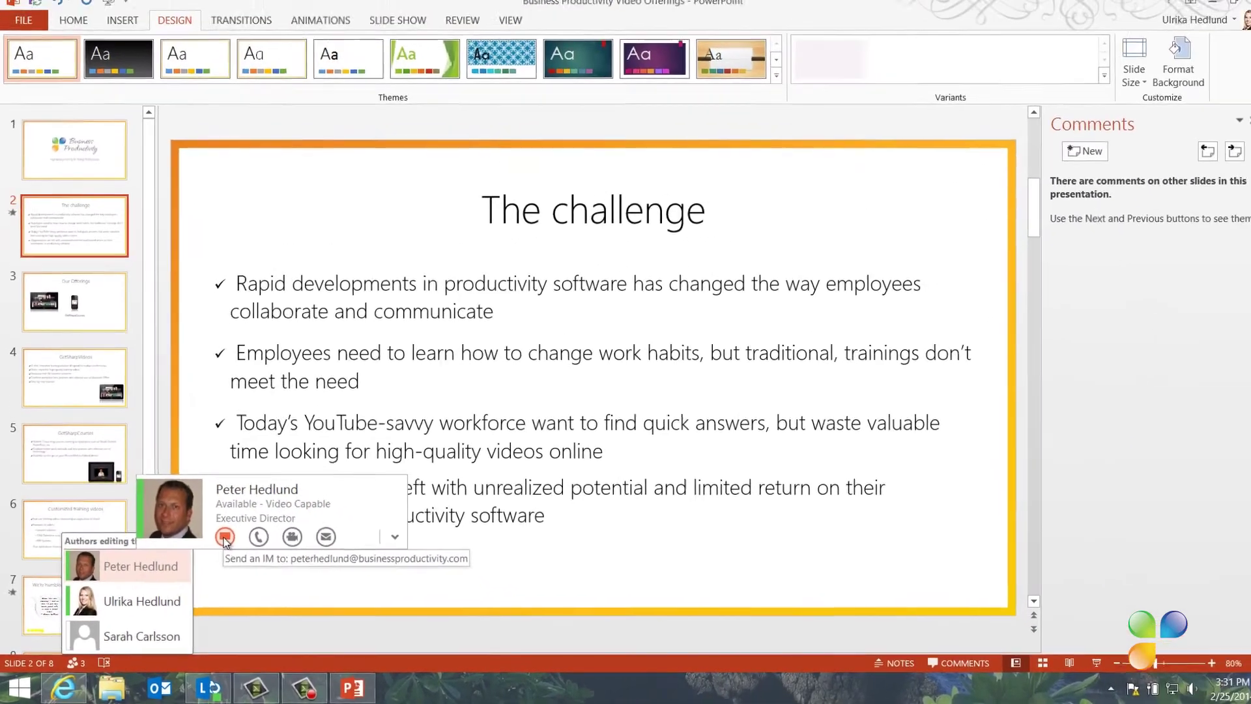
- Ask Peter over Lync: 'Do you want to add a summary slide at the end as well?'
click(224, 537)
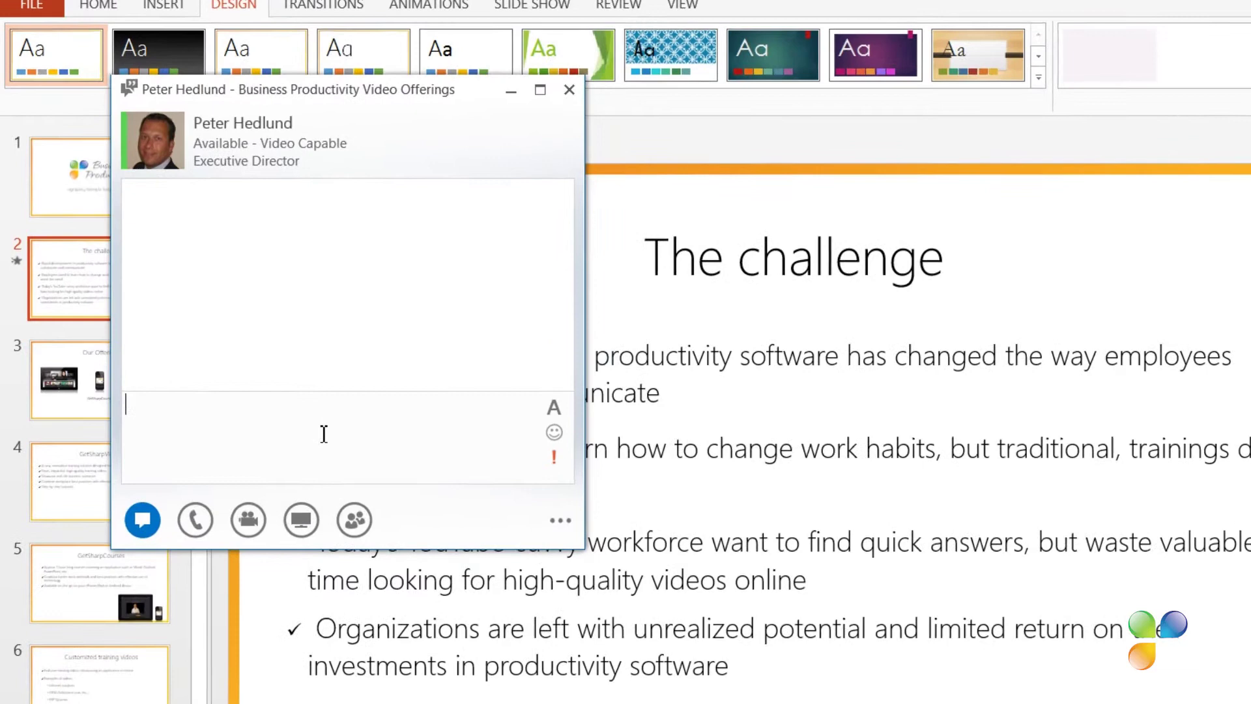
text(Hi Peter! Do you want to add a summary slide at the end as well?)
key(Return)
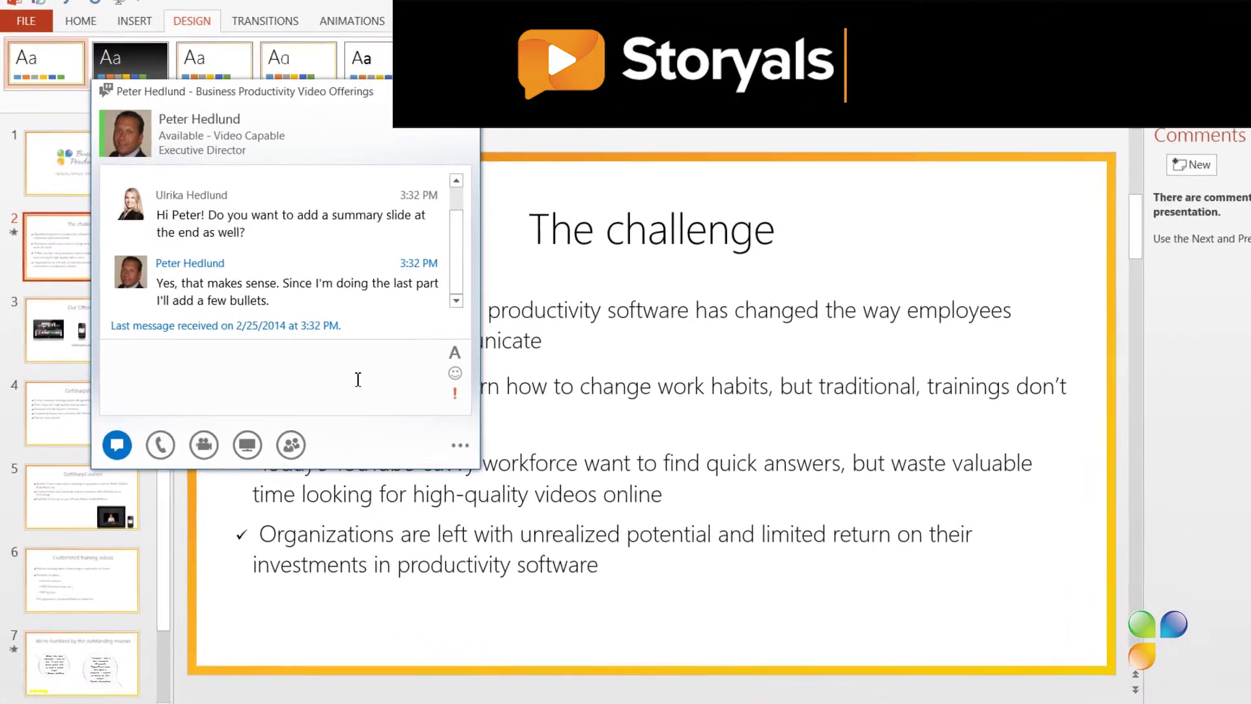
text(G)
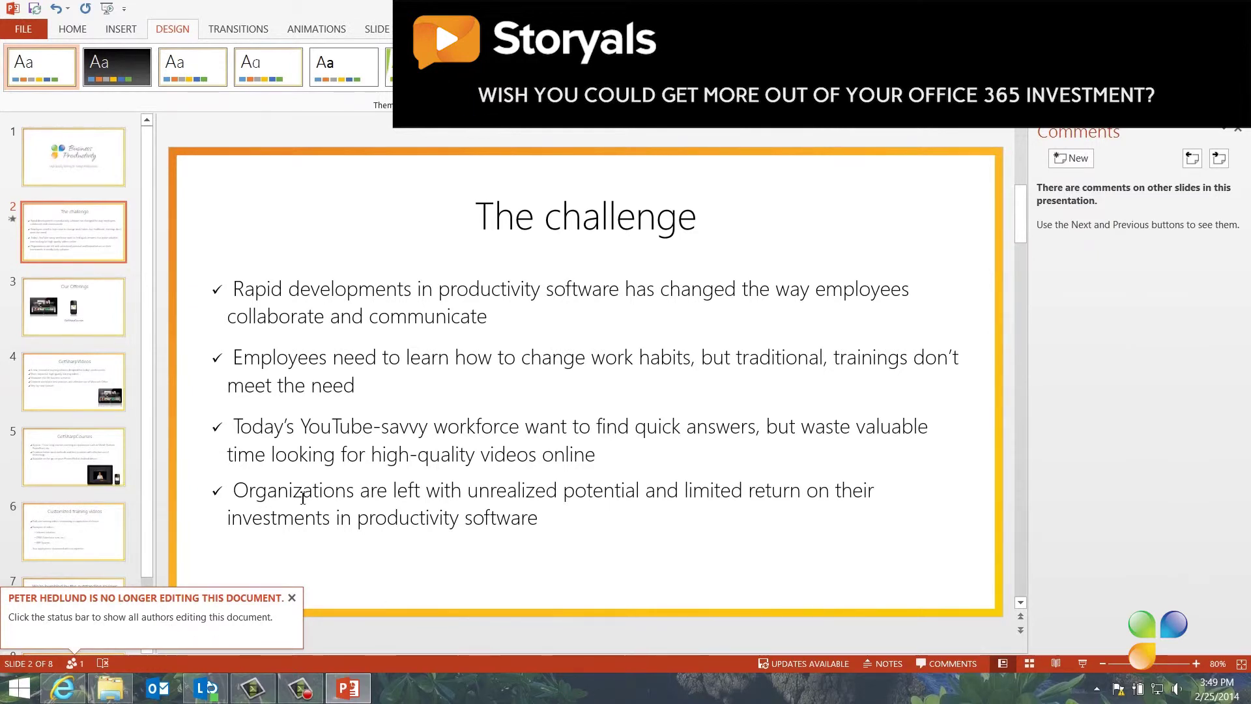
- Save to pull in co-author edits, then view the new Summary slide and return to Our Offerings
click(35, 8)
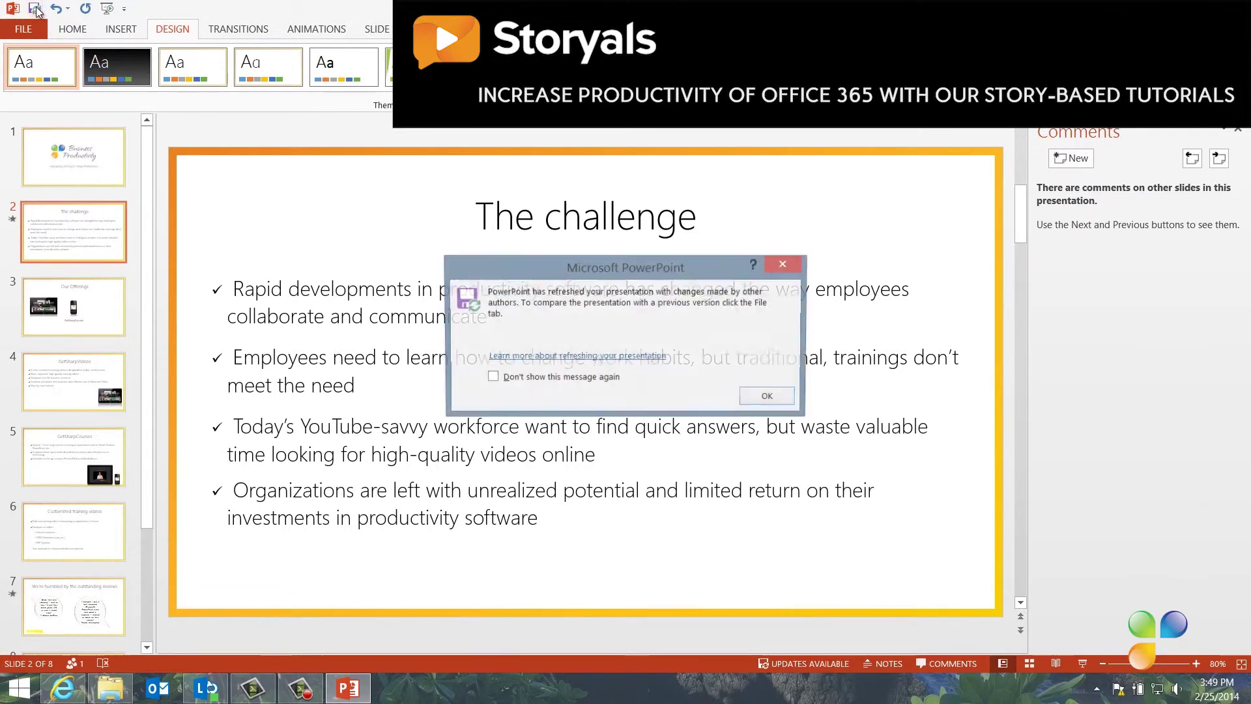
click(784, 391)
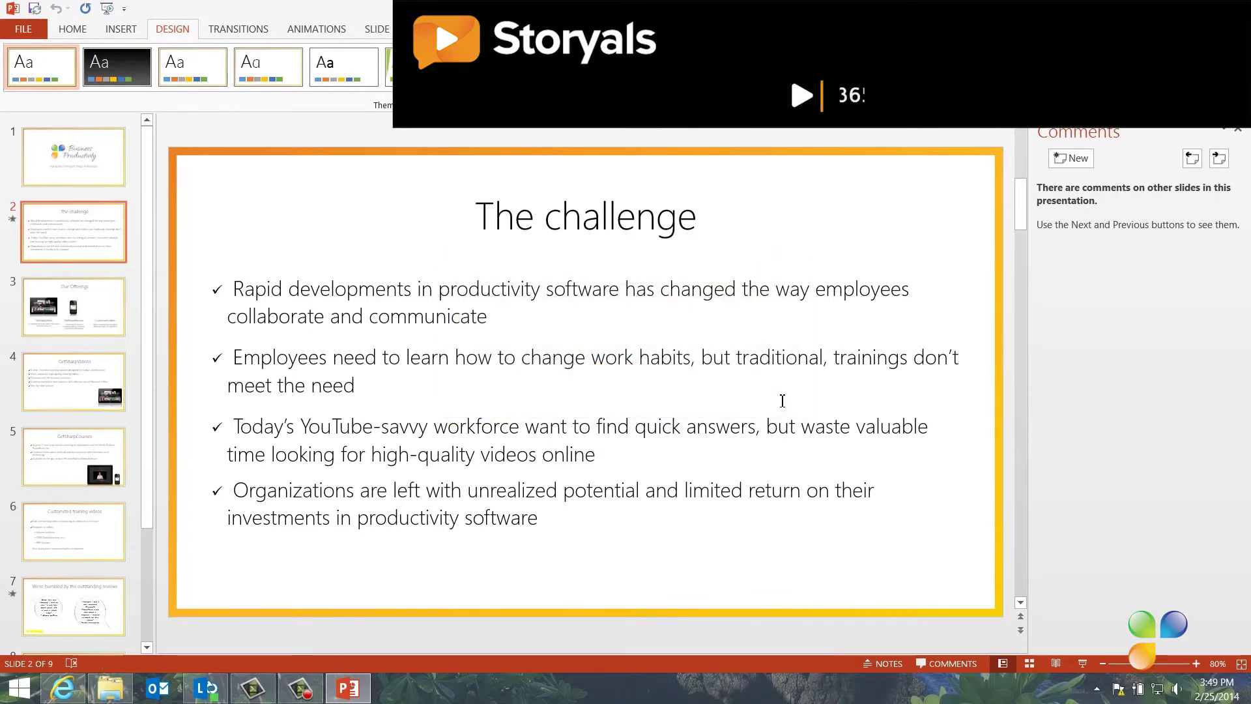
drag(147, 526, 156, 612)
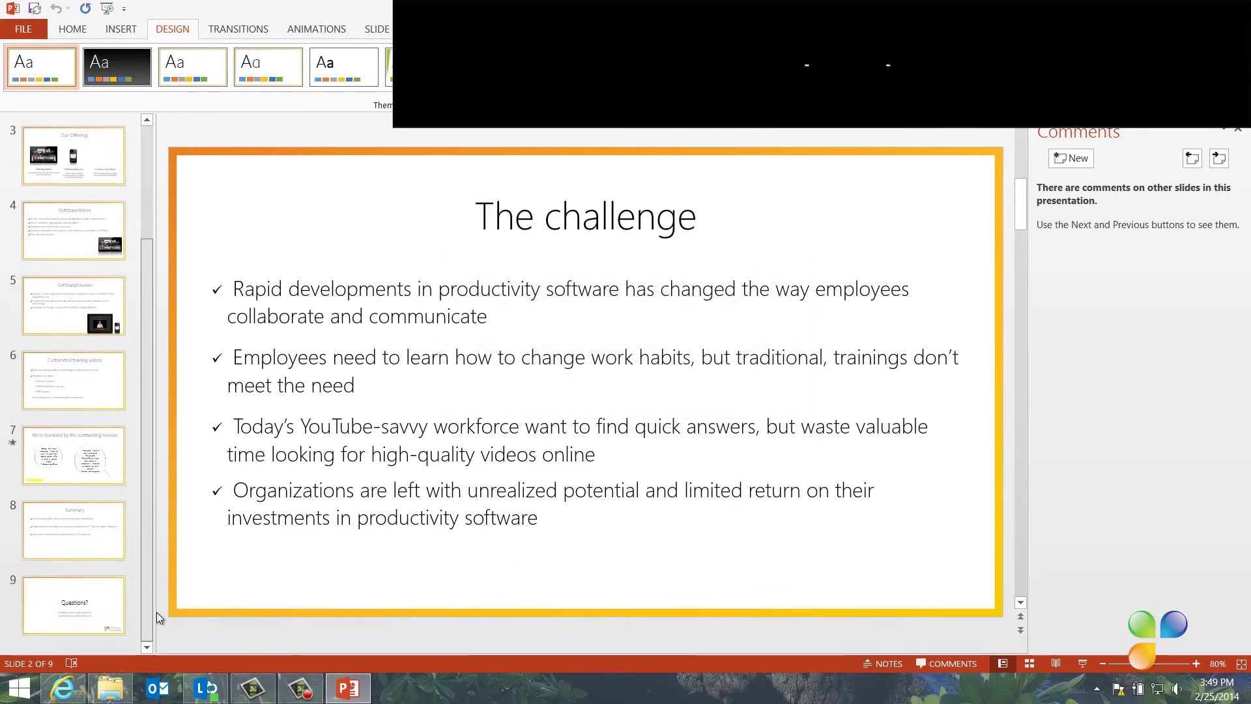
click(102, 538)
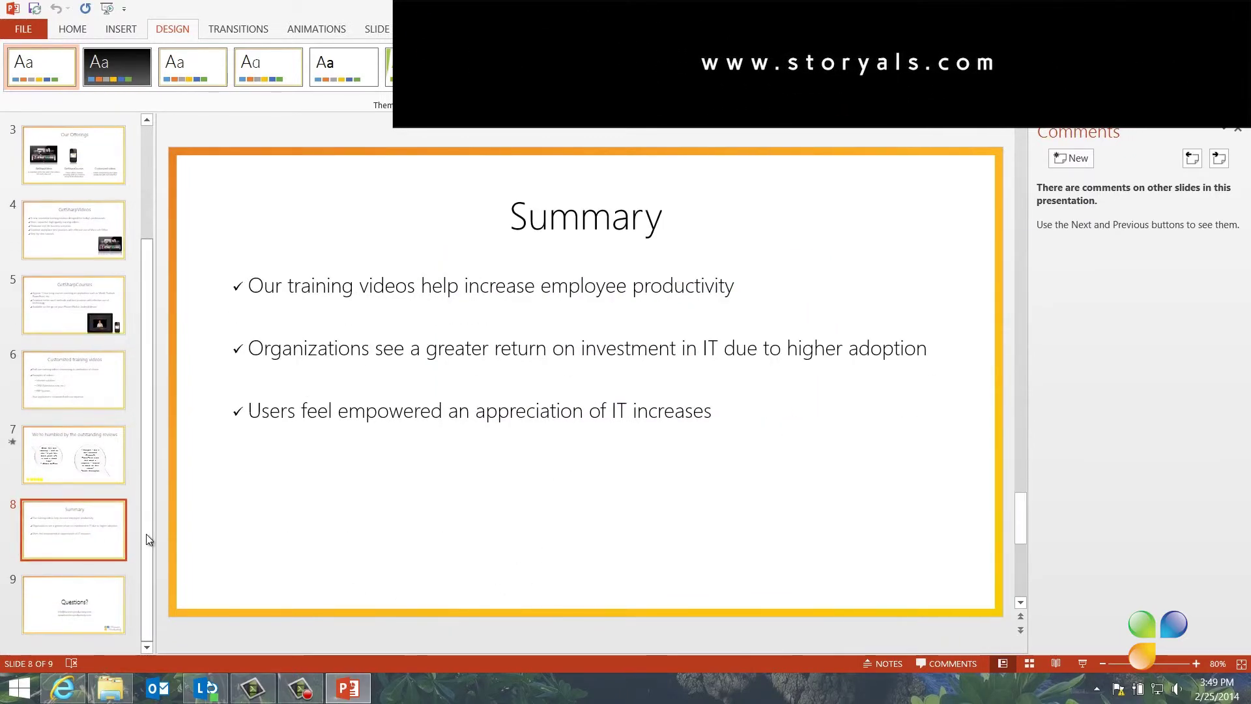
drag(147, 535, 154, 376)
click(72, 304)
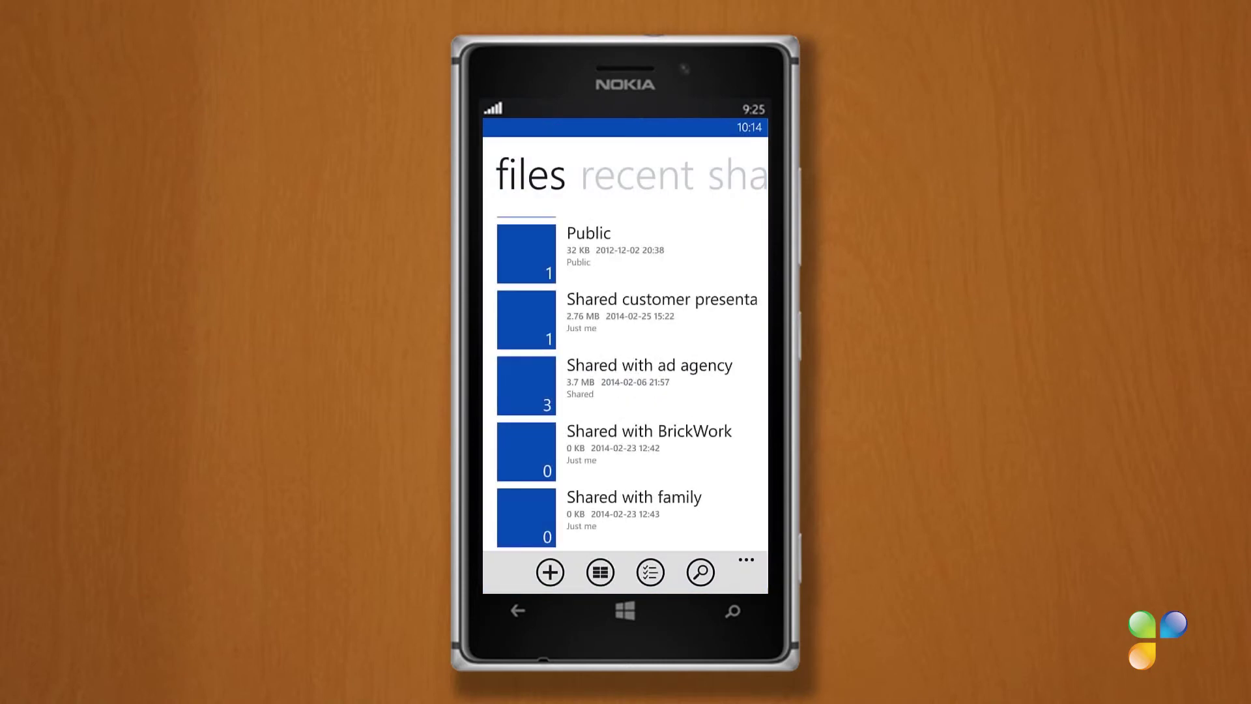
- On the phone, open Business Productivity Video Offerings from the Shared customer presentation folder
click(634, 318)
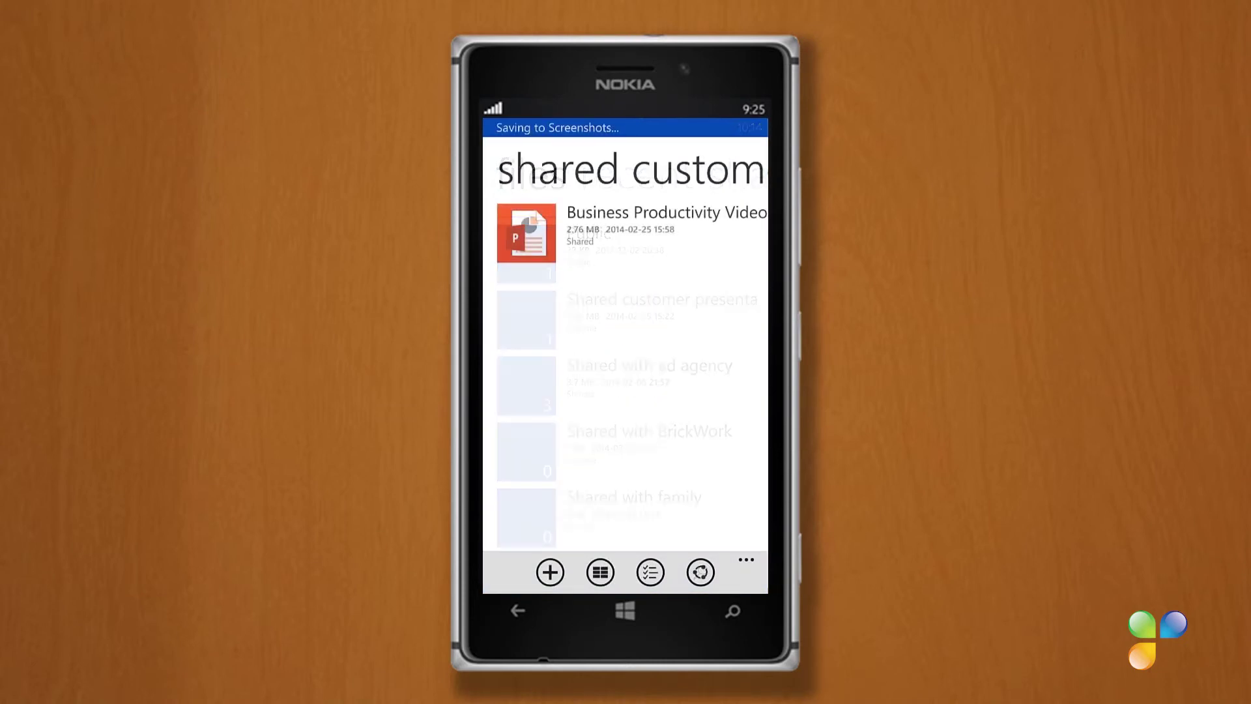
click(614, 231)
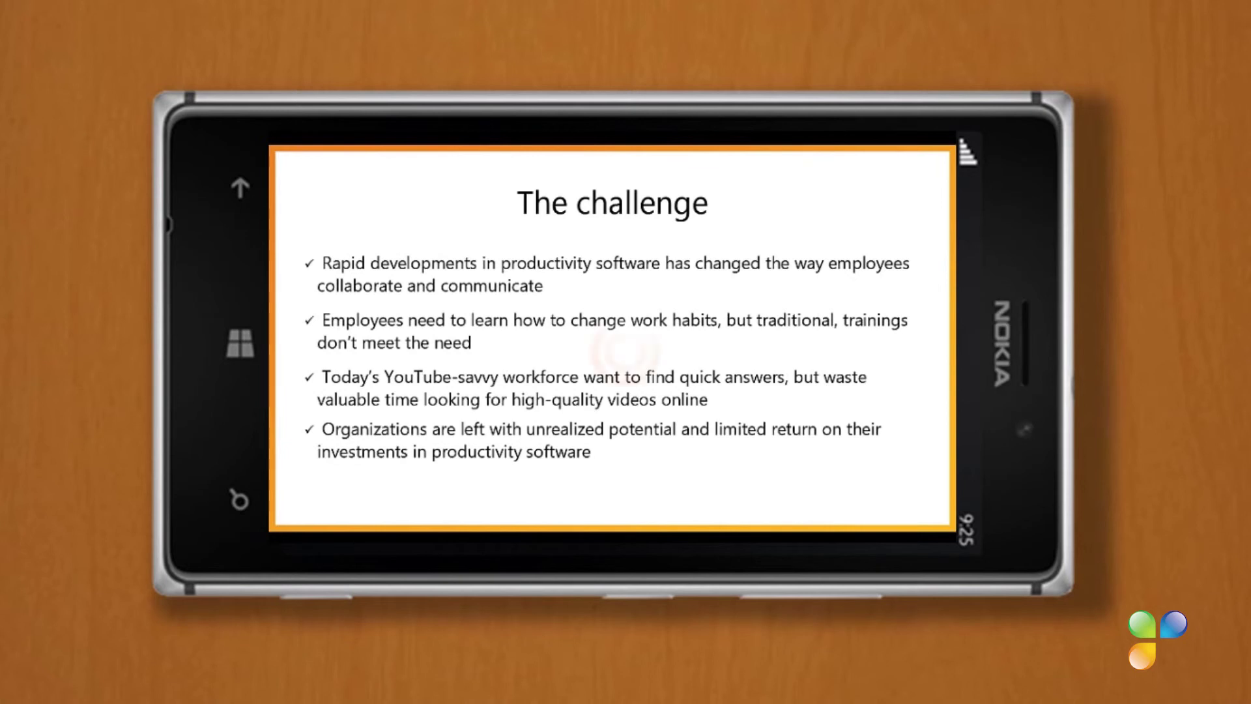
- Switch the deck to editing and add an 's' so the title reads 'The challenges'
click(625, 352)
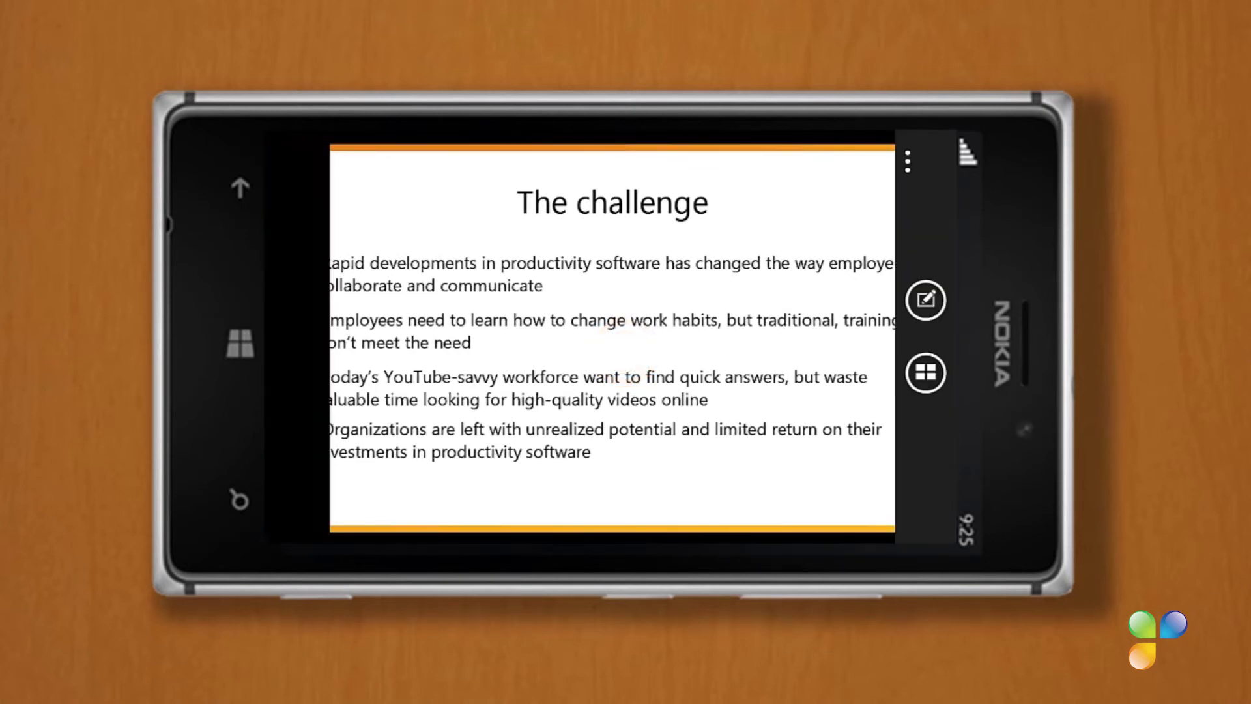
click(926, 300)
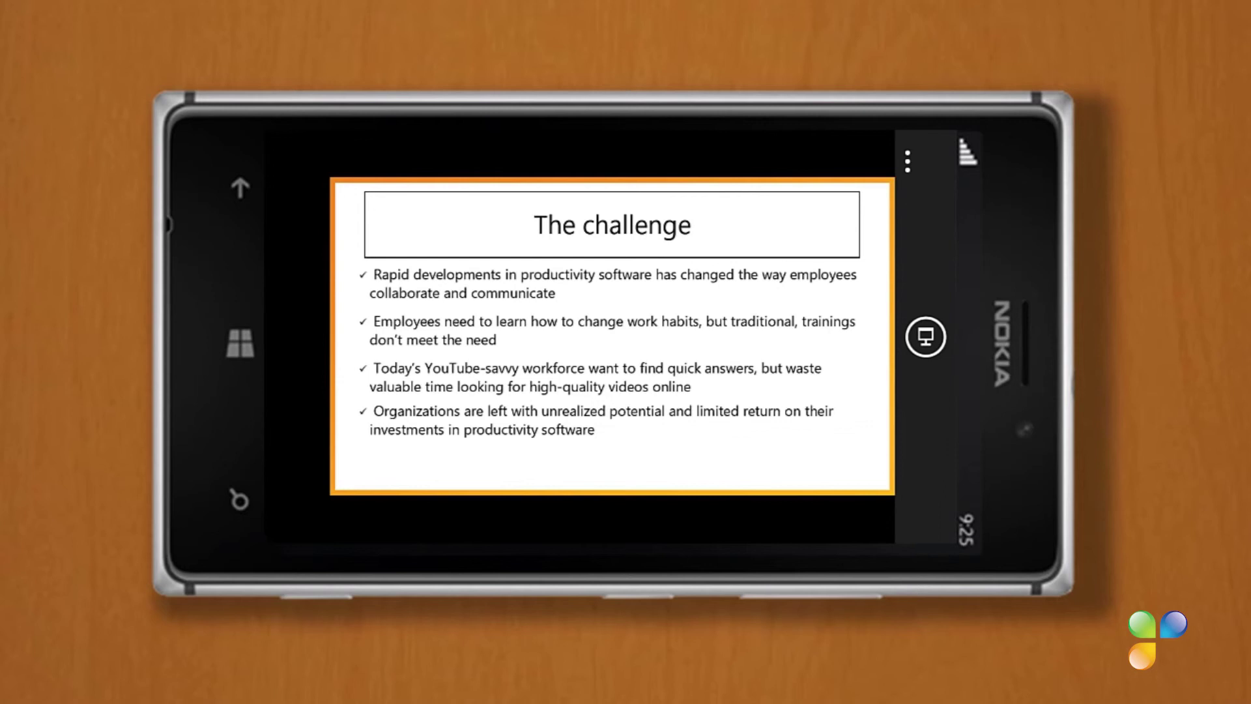
click(615, 221)
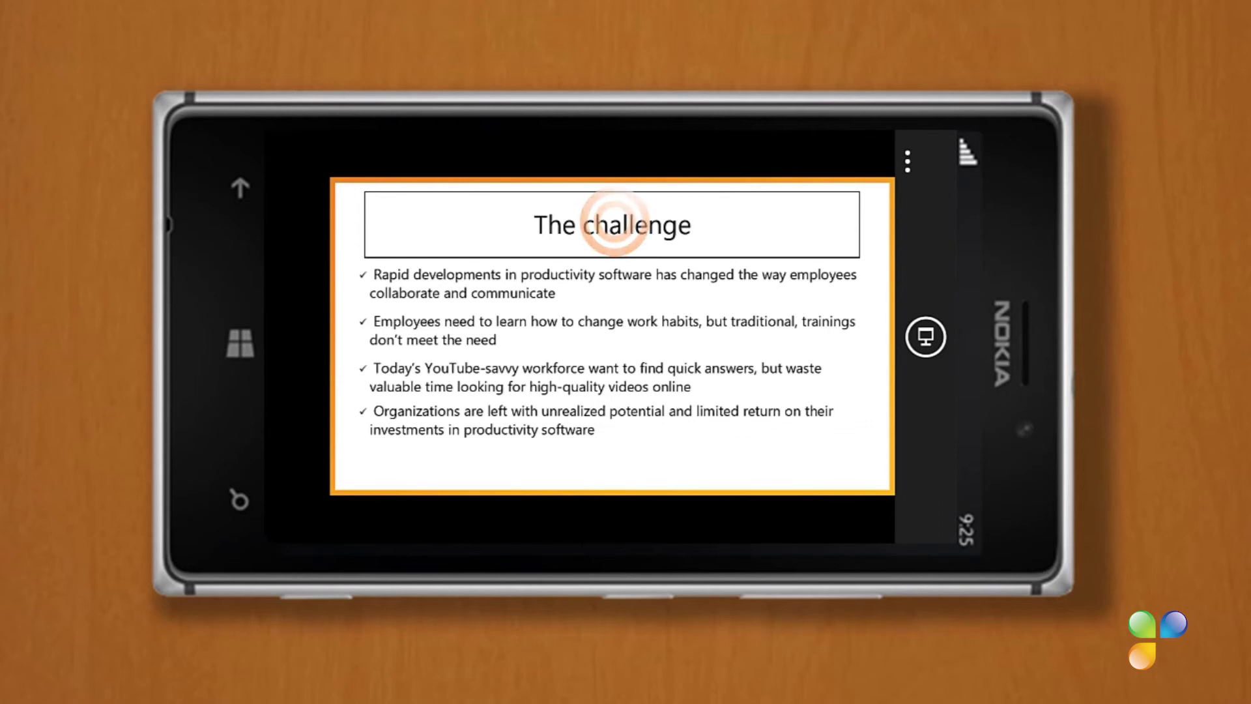
click(444, 405)
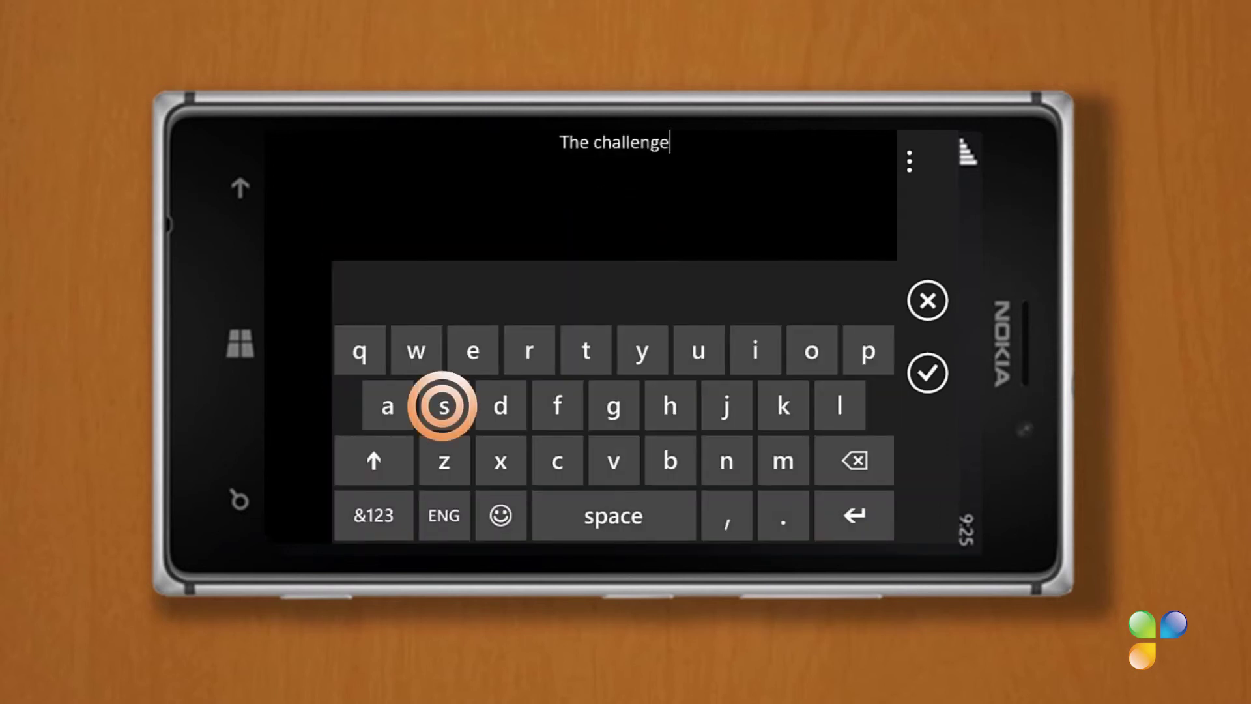
click(927, 372)
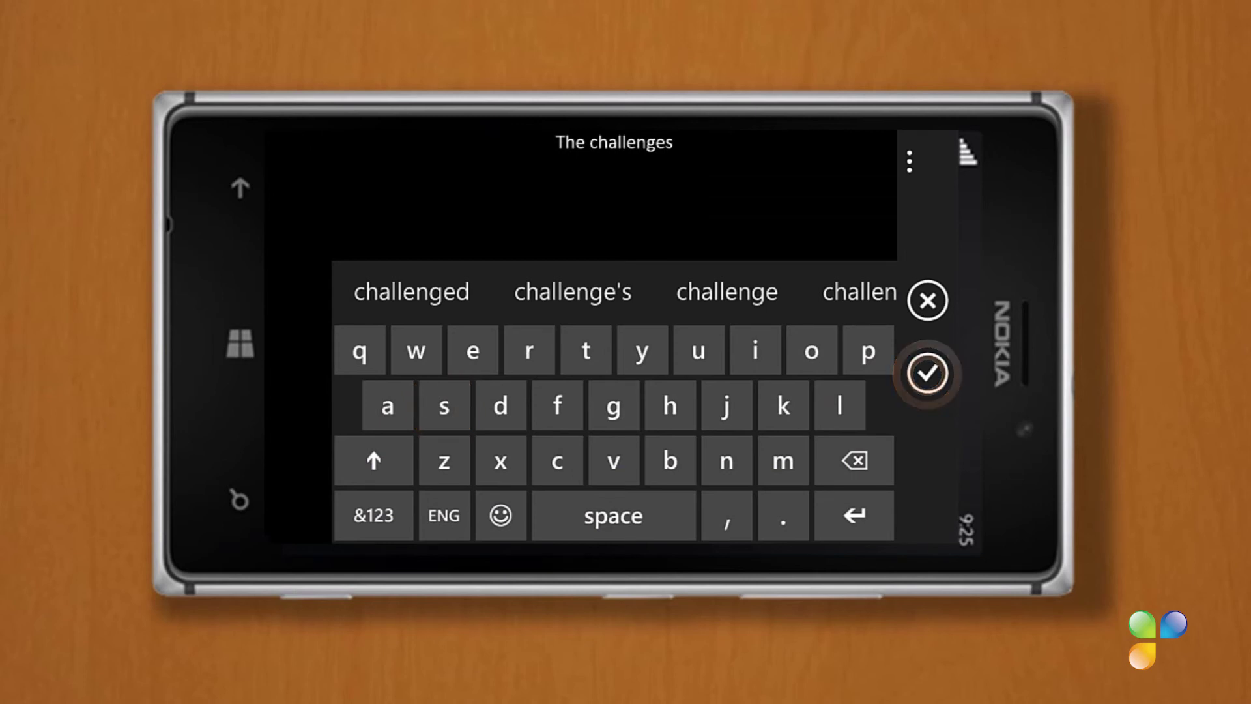
- Start the full-screen slide show and advance to the Our Offerings slide
click(925, 336)
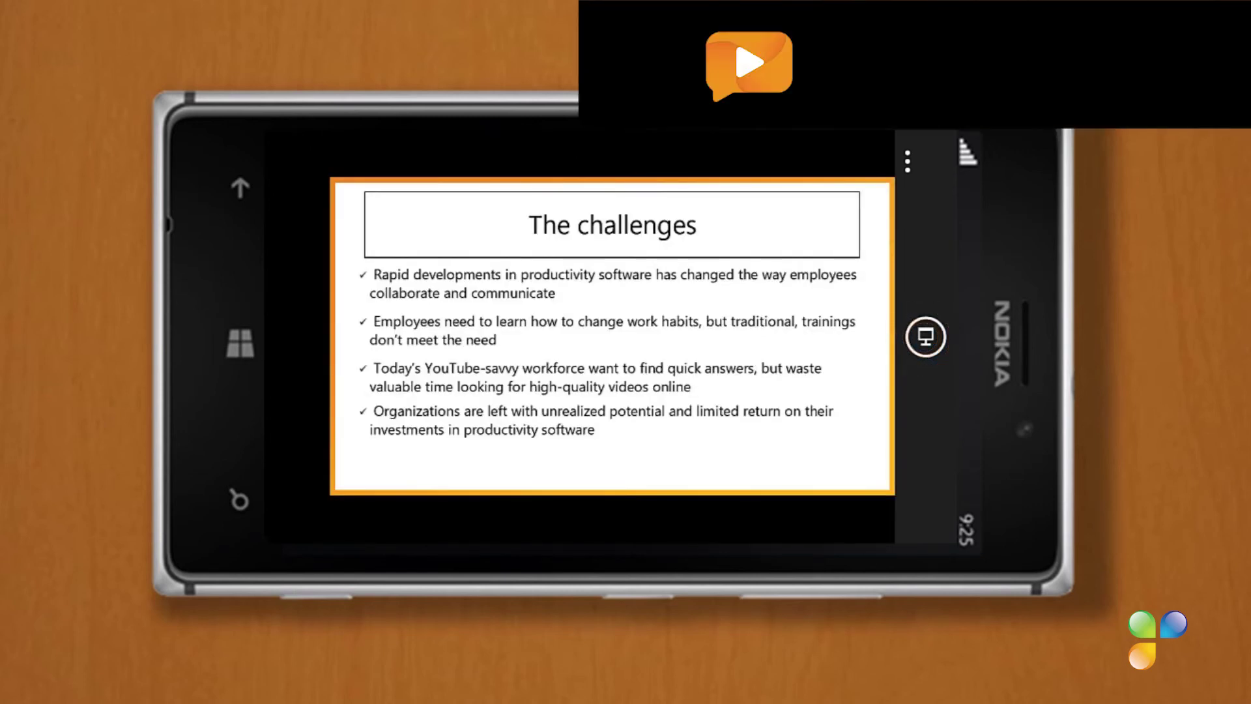
click(637, 352)
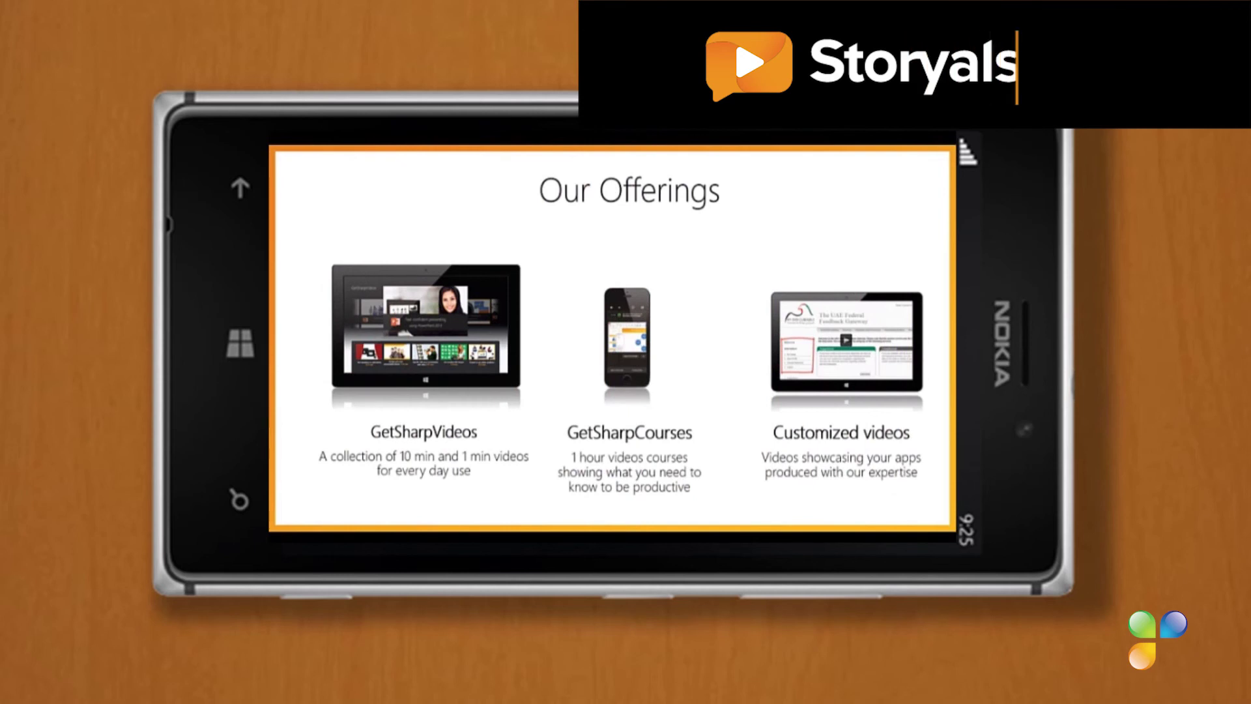